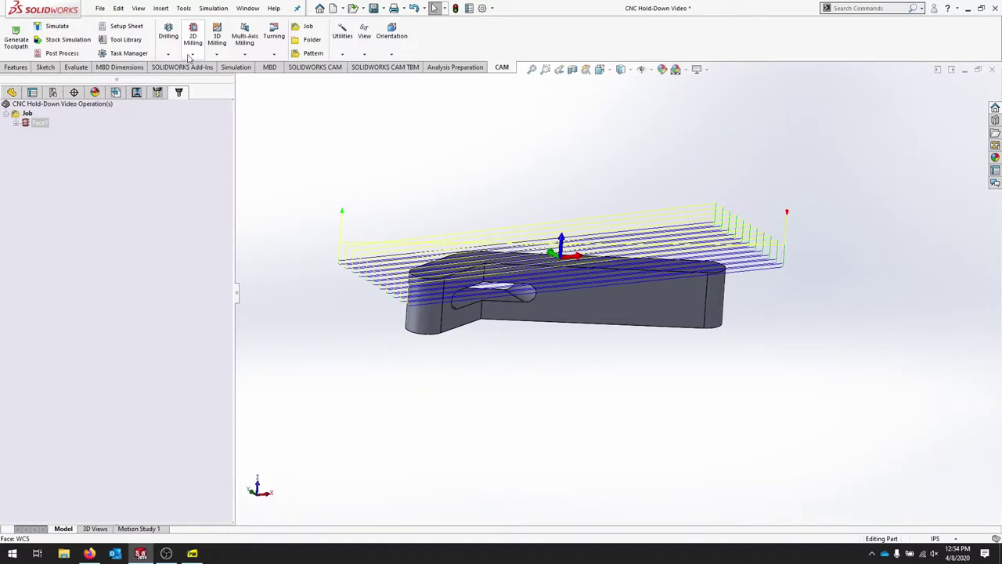
Insert a 2D Adaptive Clearing operation from the 2D Milling dropdown.
{"action": "left_click", "coordinate": [191, 55]}
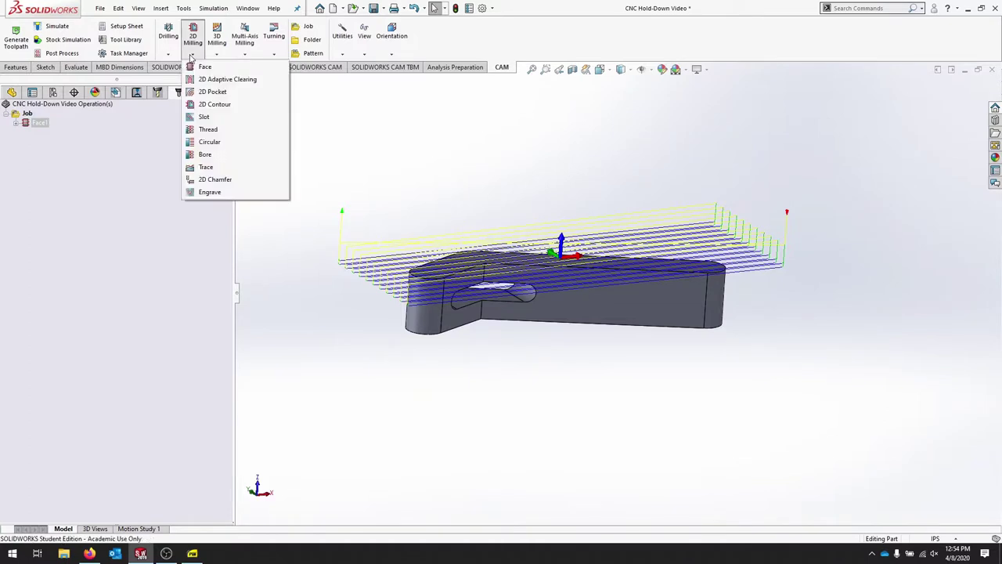
{"action": "left_click", "coordinate": [235, 79]}
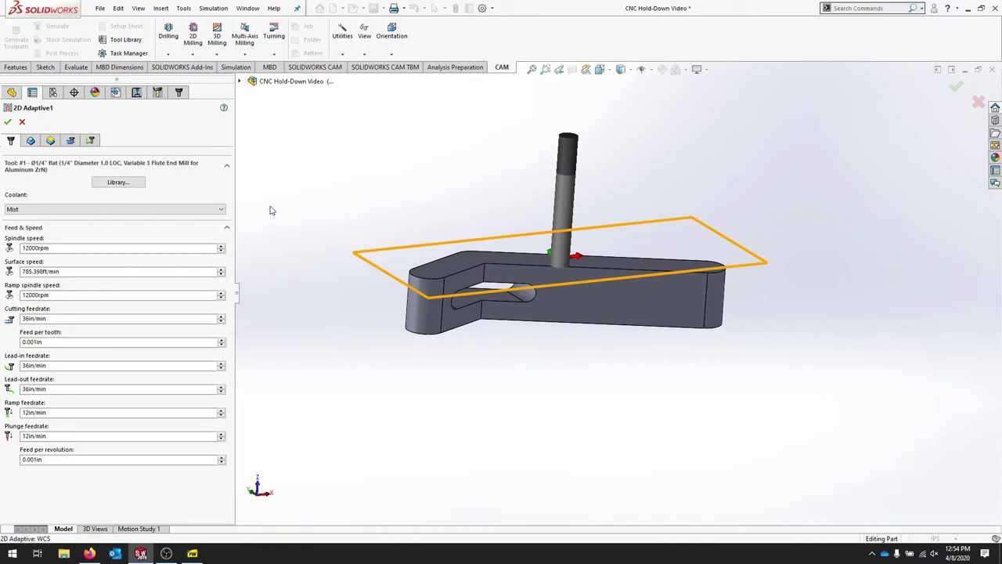
Pick the part's bottom face (Face<1>) as the Model contour on the Geometry tab.
{"action": "left_click", "coordinate": [30, 142]}
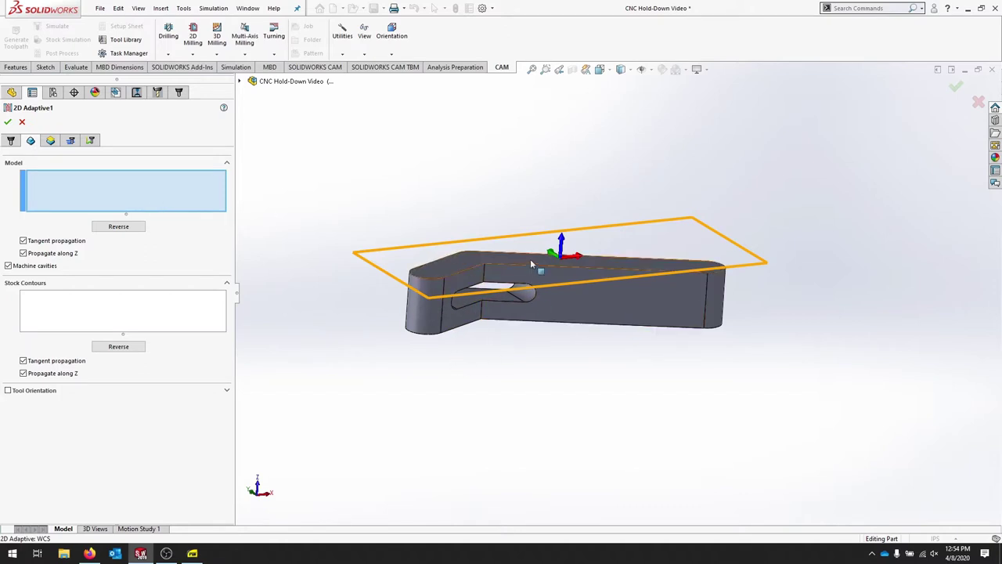
{"action": "middle_click_drag", "start_coordinate": [783, 362], "coordinate": [675, 328]}
{"action": "left_click", "coordinate": [525, 337]}
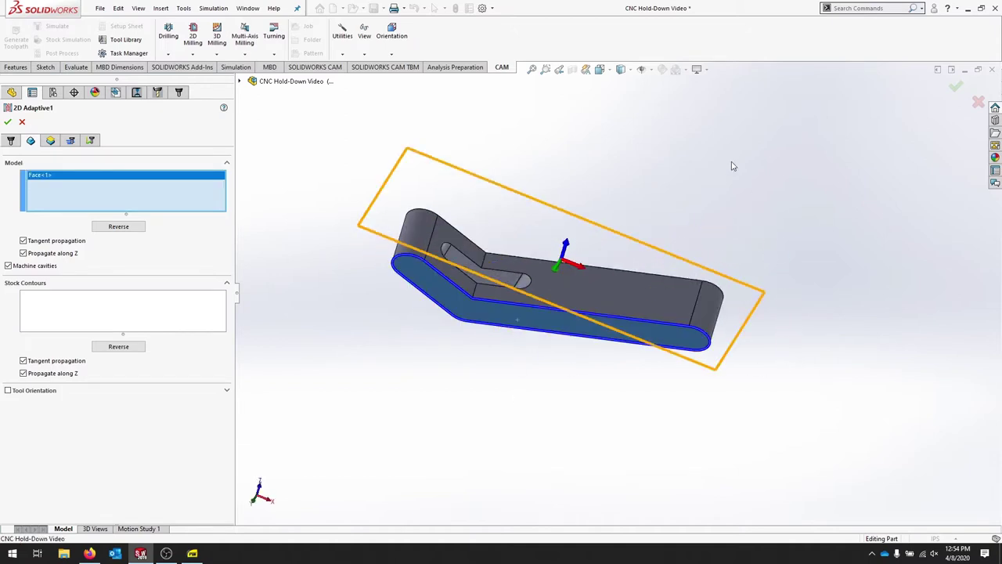
{"action": "middle_click_drag", "start_coordinate": [729, 162], "coordinate": [723, 398]}
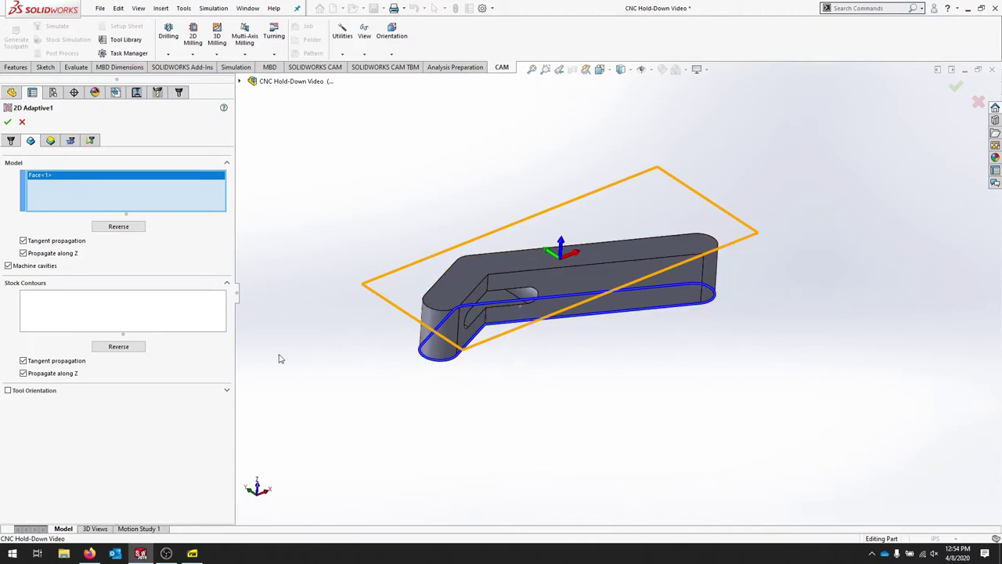
Set both the Top height and Retract height references to From Model Top.
{"action": "left_click", "coordinate": [50, 140]}
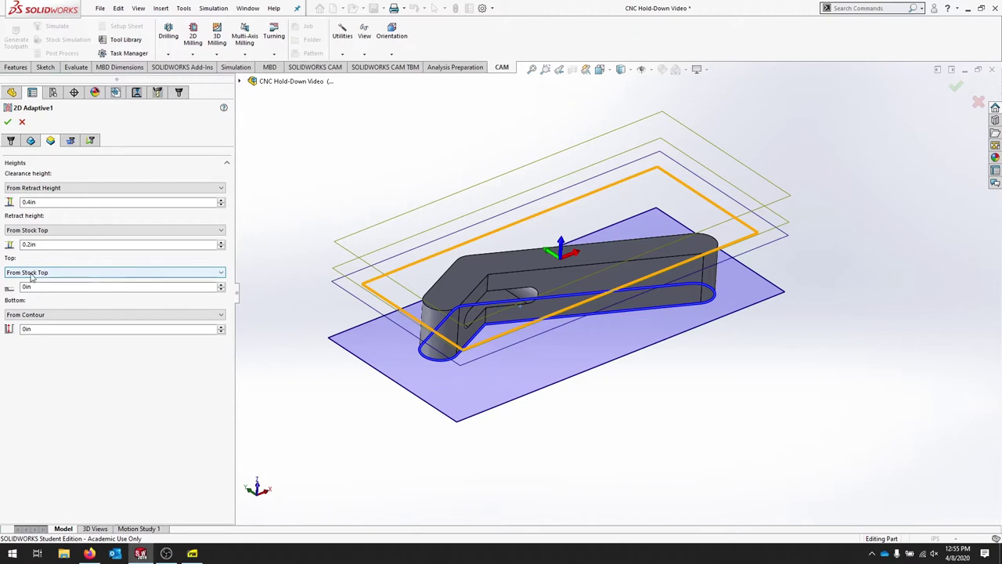
{"action": "left_click", "coordinate": [222, 273]}
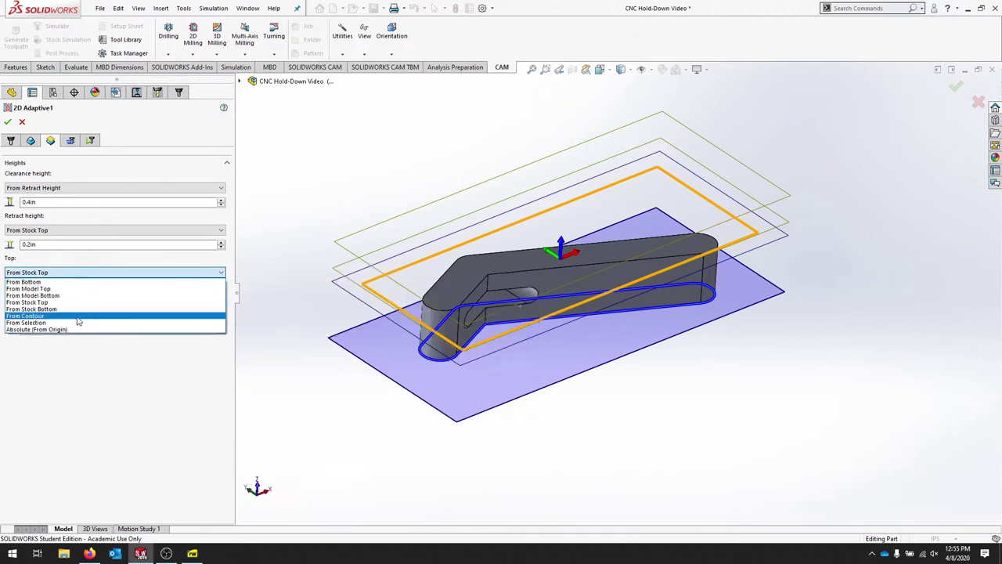
{"action": "left_click", "coordinate": [71, 288]}
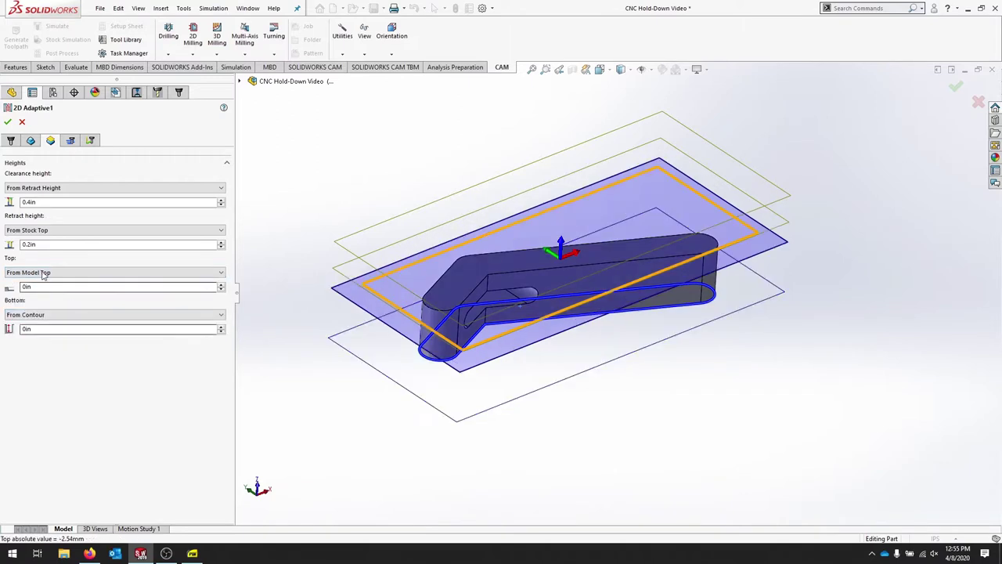
{"action": "left_click", "coordinate": [61, 231]}
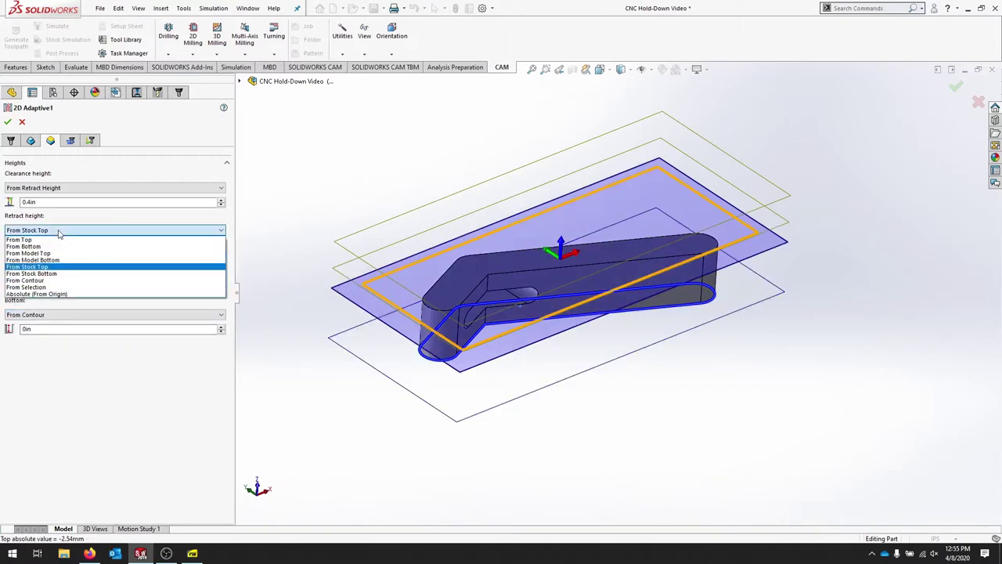
{"action": "left_click", "coordinate": [79, 256]}
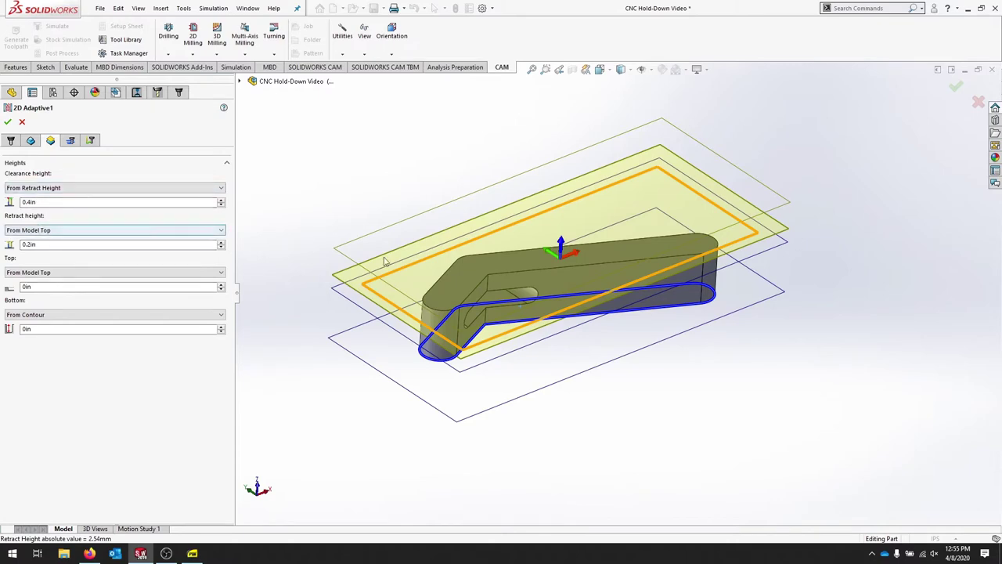
{"action": "middle_click_drag", "start_coordinate": [763, 392], "coordinate": [728, 325]}
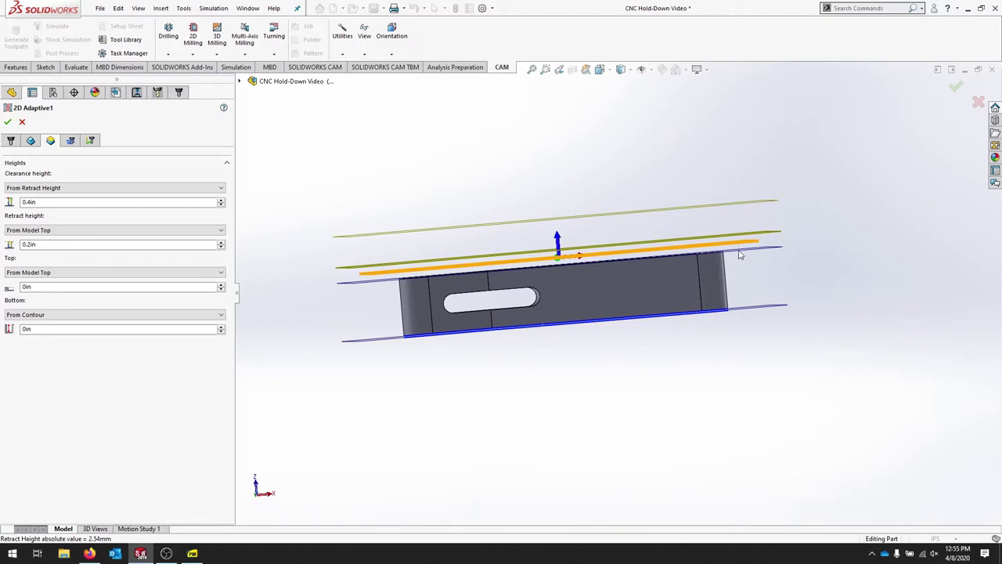
Set the Optimal Load to 0.05in on the Passes tab.
{"action": "left_click", "coordinate": [71, 141]}
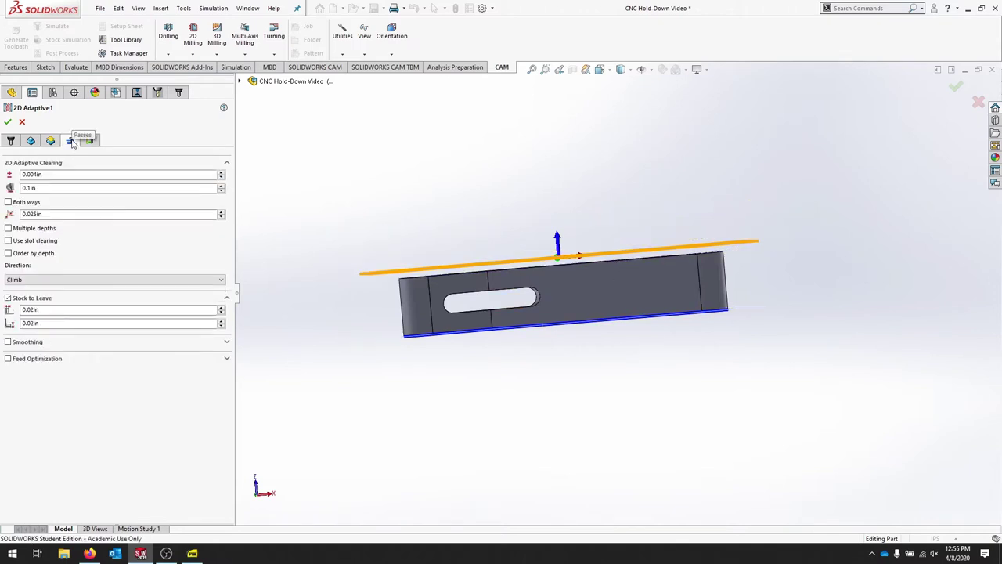
{"action": "mouse_move", "coordinate": [44, 187]}
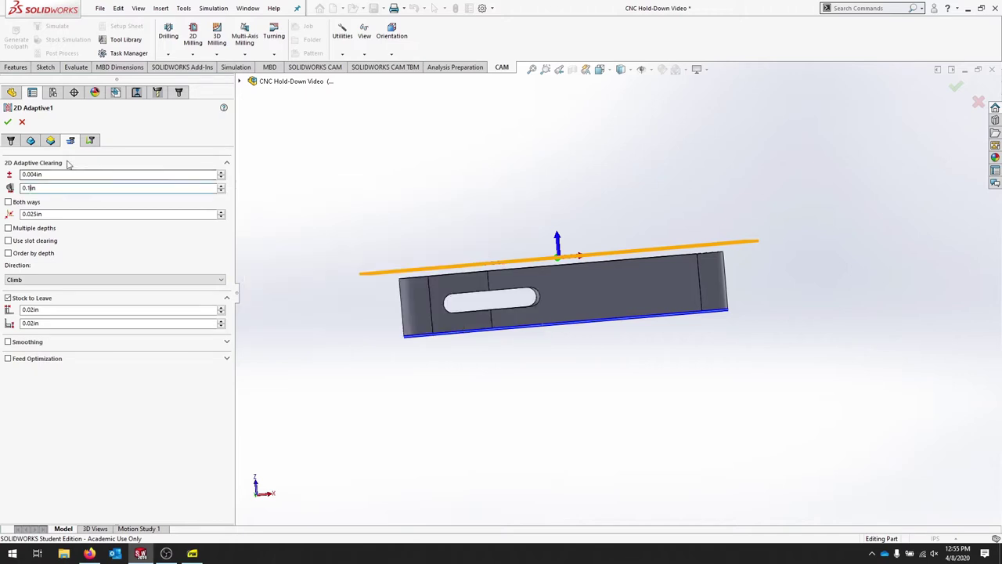
{"action": "type", "text": "05"}
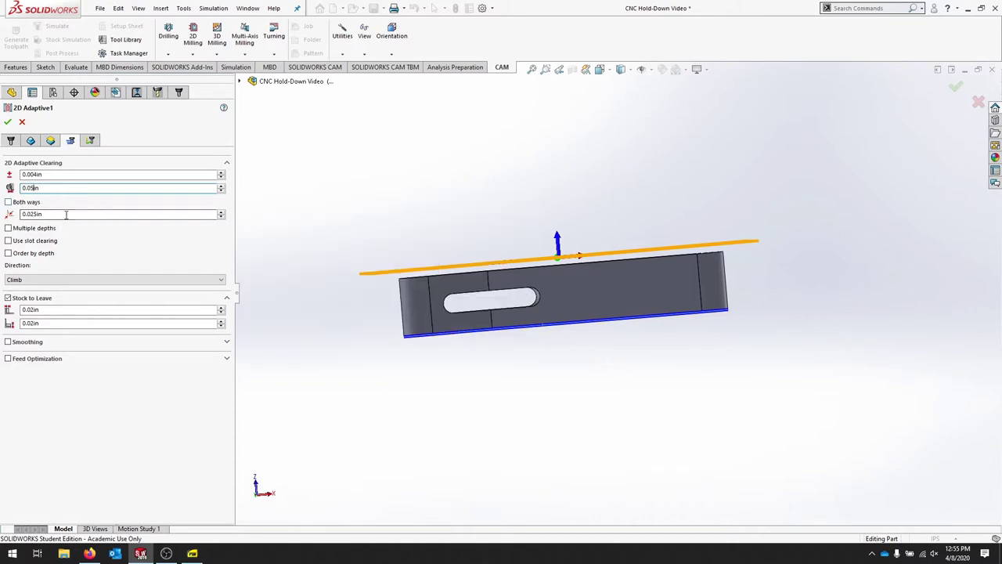
{"action": "mouse_move", "coordinate": [66, 214]}
{"action": "middle_click_drag", "start_coordinate": [459, 226], "coordinate": [491, 298]}
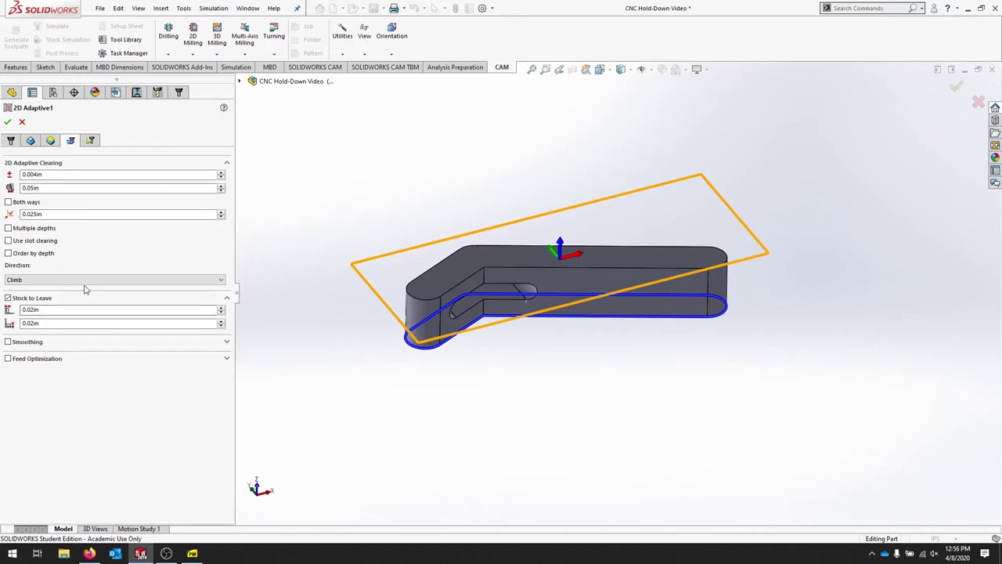
Enable multiple depths at 0.05in with even stepdowns, and turn off Stock to Leave.
{"action": "left_click", "coordinate": [8, 229]}
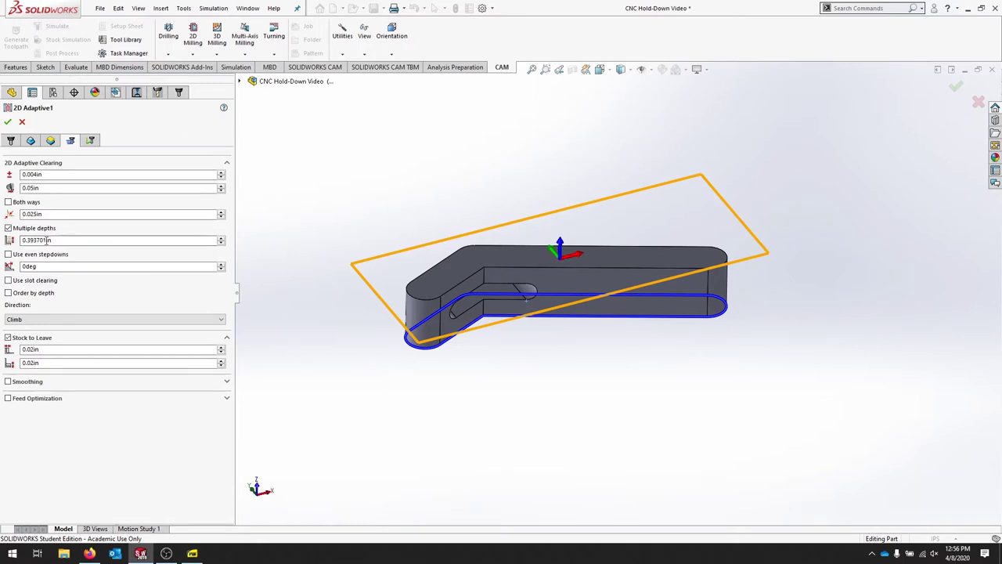
{"action": "left_click_drag", "start_coordinate": [49, 240], "coordinate": [2, 243]}
{"action": "type", "text": ".05"}
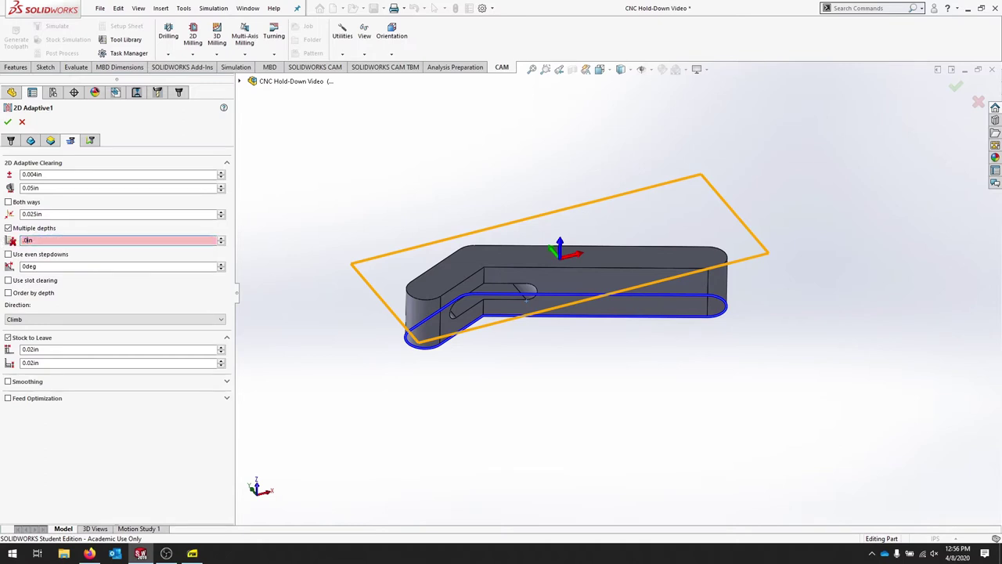
{"action": "left_click", "coordinate": [7, 255]}
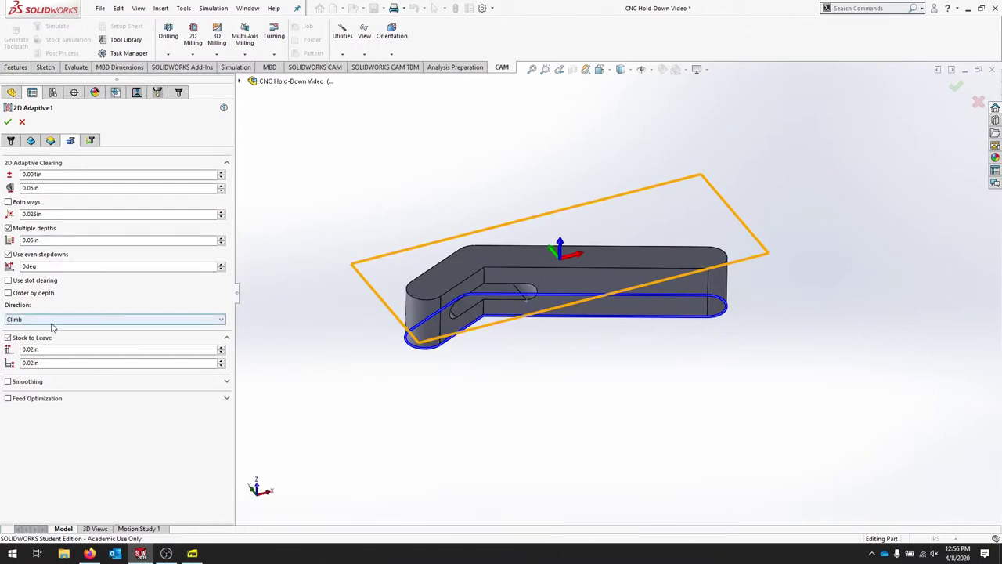
{"action": "mouse_move", "coordinate": [52, 327]}
{"action": "left_click", "coordinate": [7, 338]}
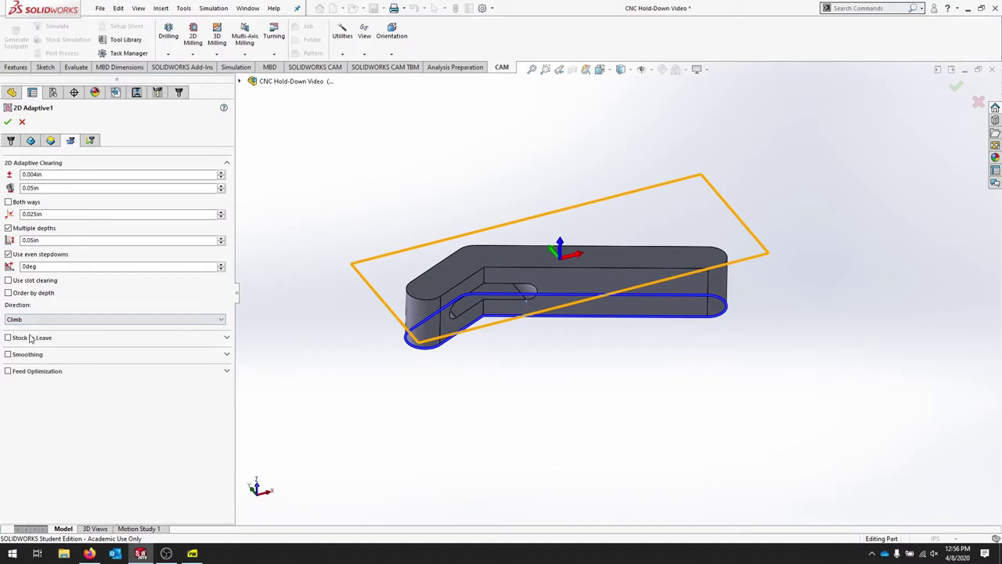
Set the Stay-down level to Most on the Linking tab.
{"action": "left_click", "coordinate": [90, 141]}
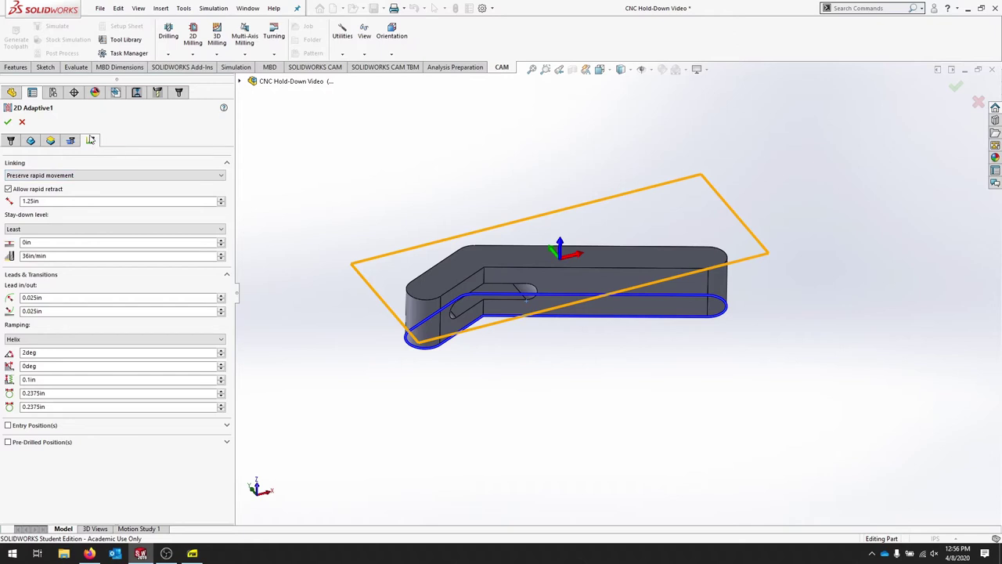
{"action": "left_click", "coordinate": [44, 230]}
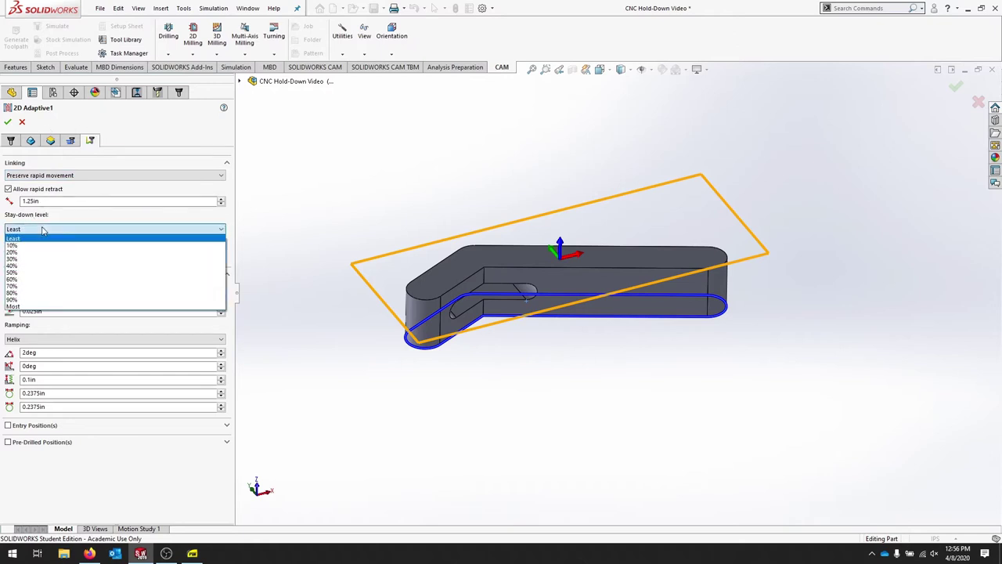
{"action": "left_click", "coordinate": [31, 307]}
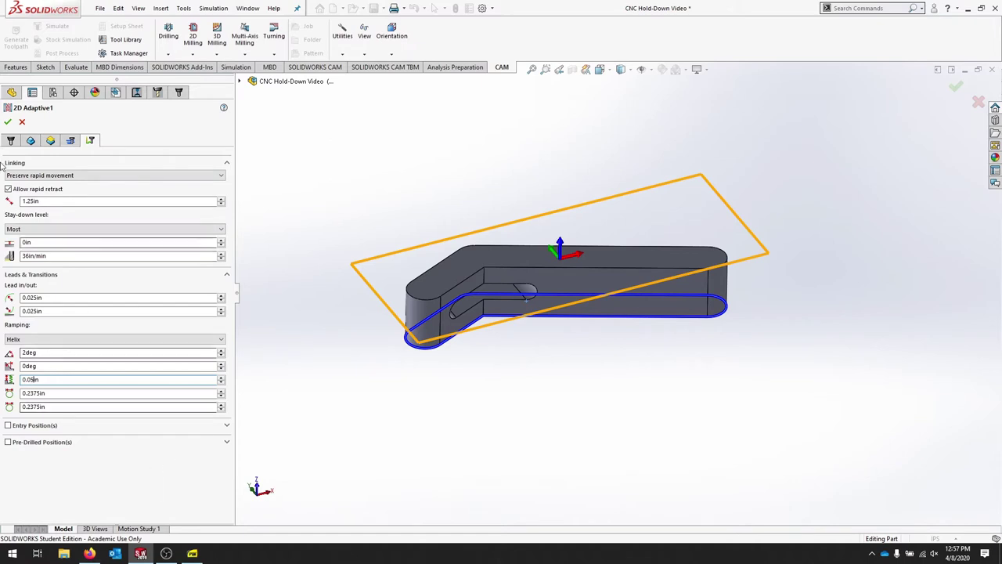
Accept 2D Adaptive1 to generate its toolpath, inspect it, and bring up the operation's options.
{"action": "left_click", "coordinate": [8, 122]}
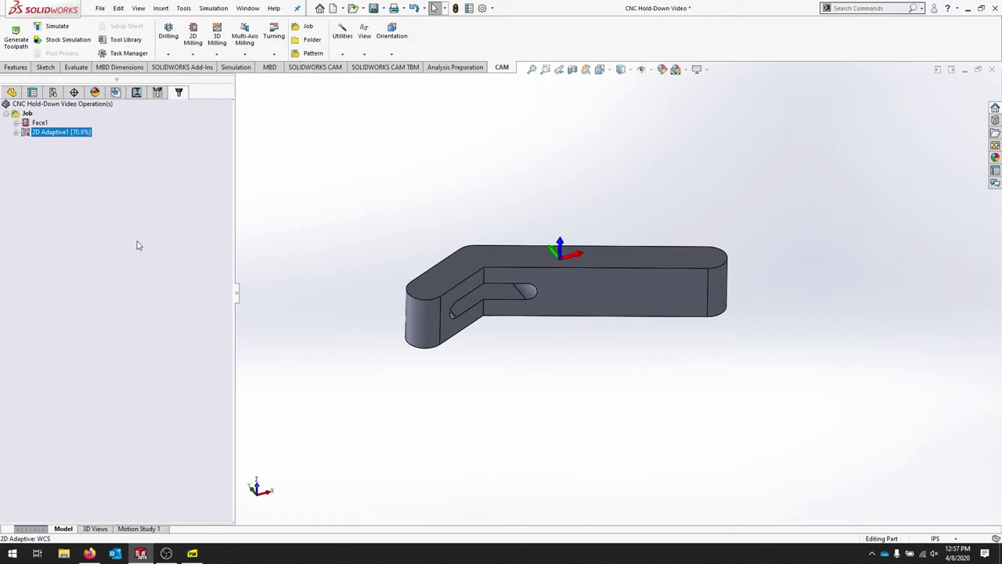
{"action": "middle_click_drag", "start_coordinate": [838, 340], "coordinate": [841, 128]}
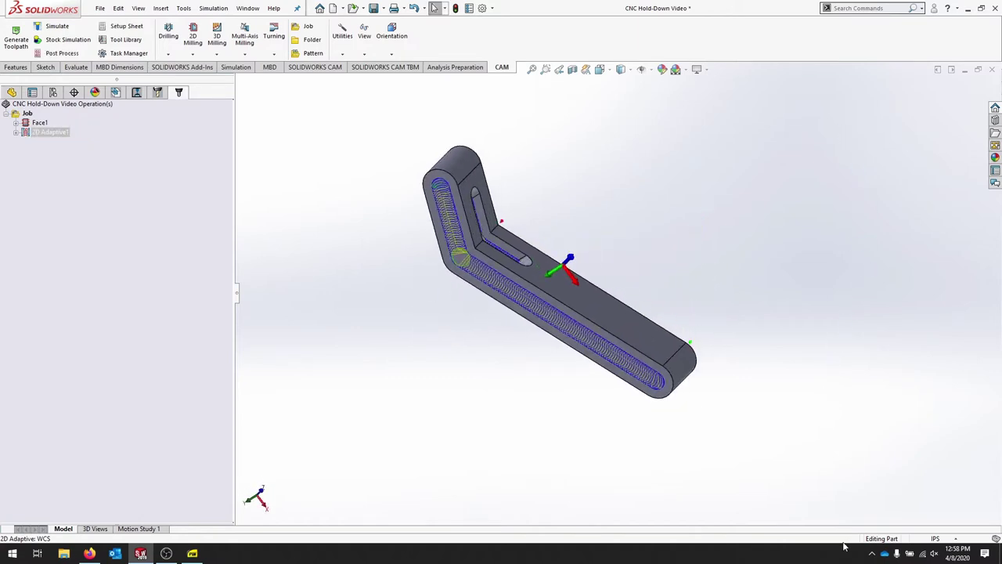
{"action": "scroll", "coordinate": [727, 261], "scroll_direction": "up", "scroll_amount": 2}
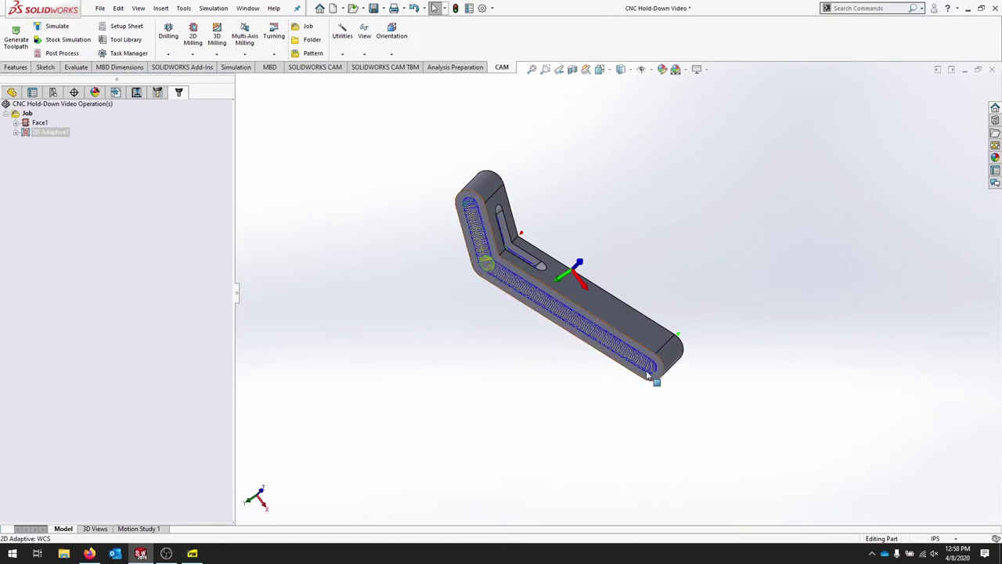
{"action": "middle_click_drag", "start_coordinate": [616, 186], "coordinate": [538, 382]}
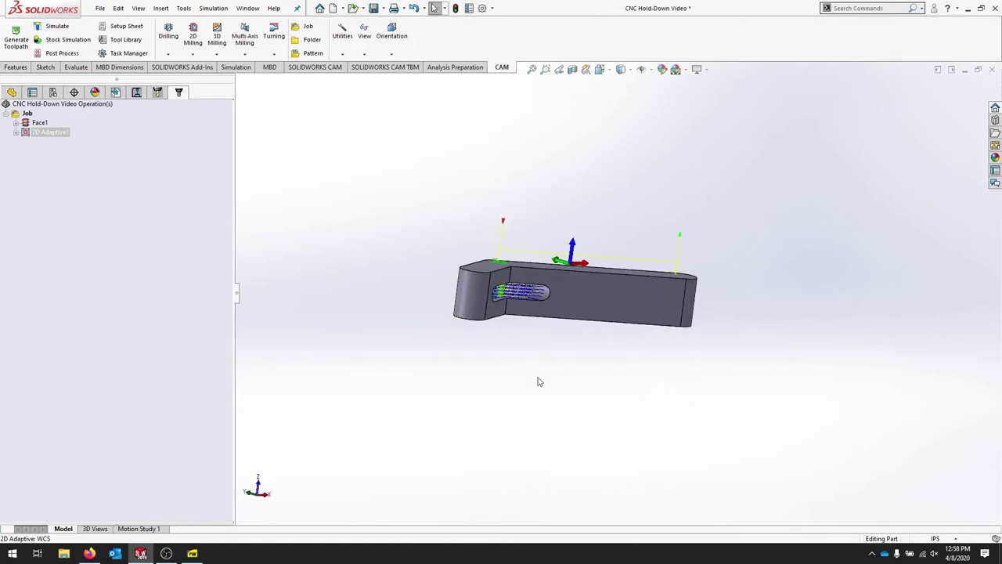
{"action": "right_click", "coordinate": [43, 132]}
Replace the Face<1> contour with the part's outline edge in 2D Adaptive1's geometry.
{"action": "left_click", "coordinate": [64, 138]}
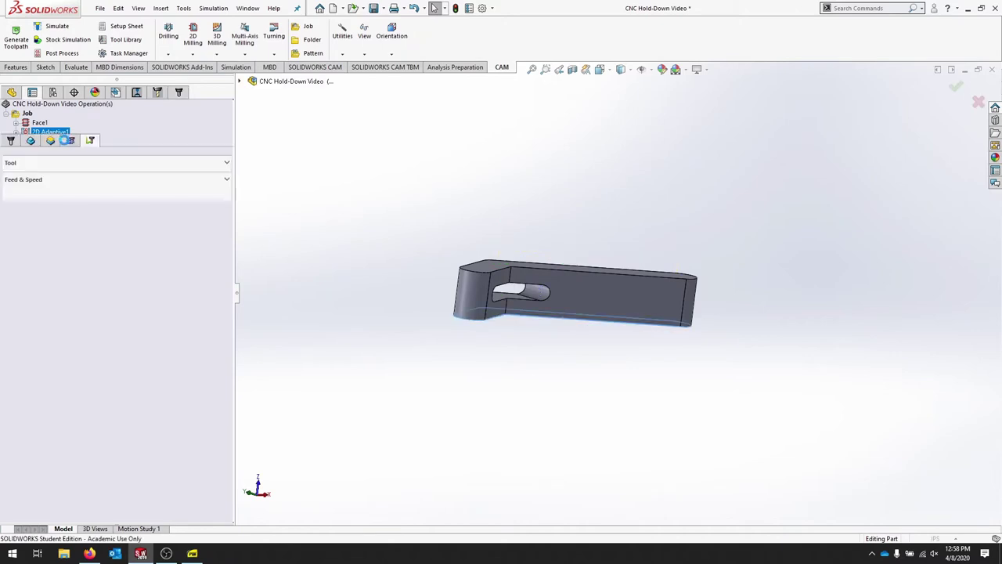
{"action": "left_click", "coordinate": [32, 140]}
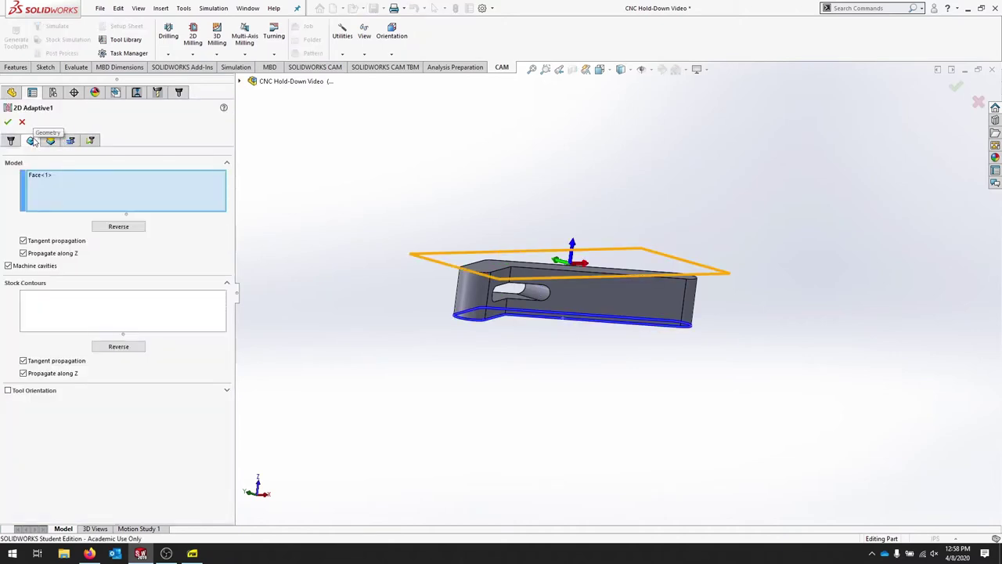
{"action": "left_click", "coordinate": [118, 226]}
{"action": "middle_click_drag", "start_coordinate": [486, 376], "coordinate": [368, 242]}
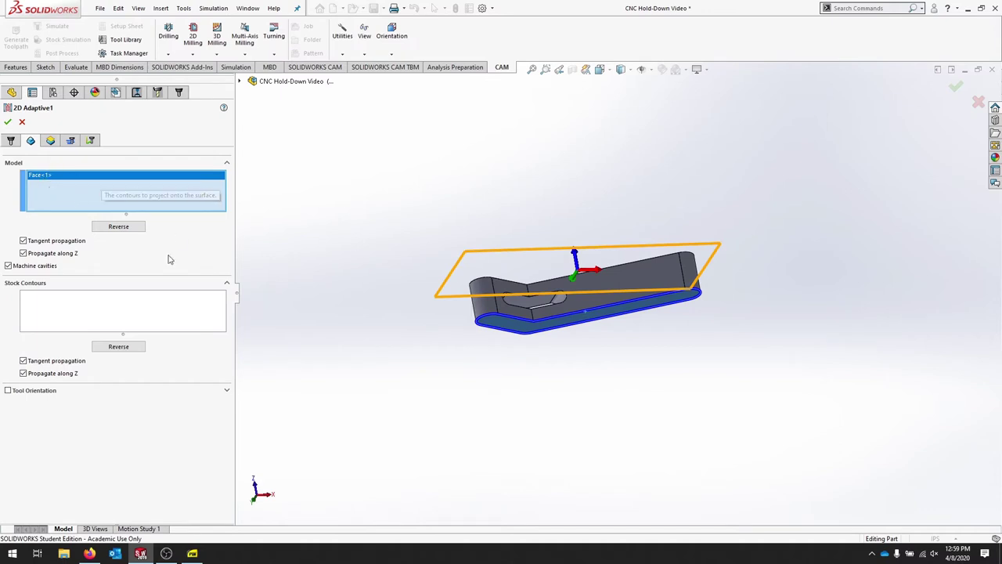
{"action": "right_click", "coordinate": [61, 178]}
{"action": "left_click", "coordinate": [97, 181]}
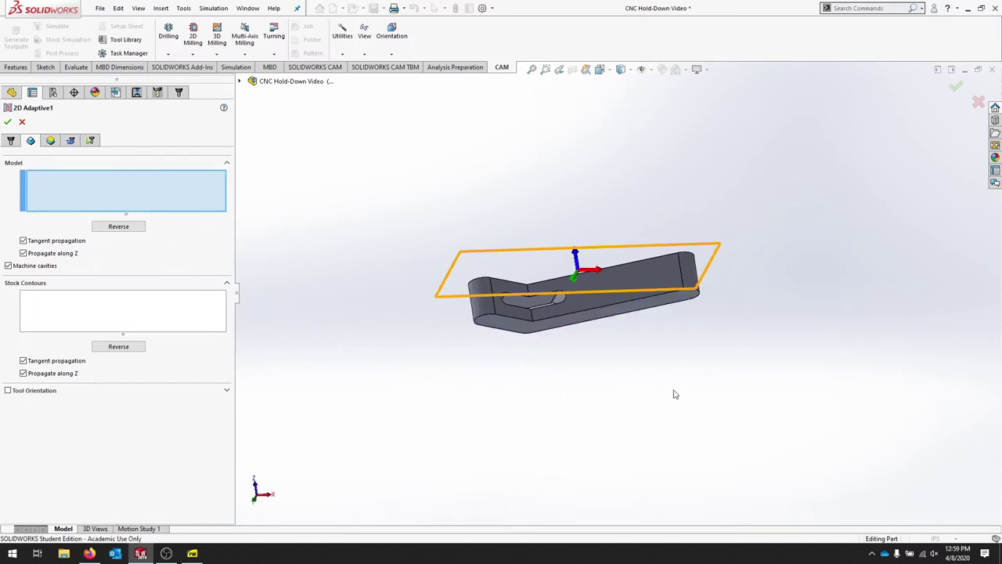
{"action": "middle_click_drag", "start_coordinate": [654, 390], "coordinate": [644, 302]}
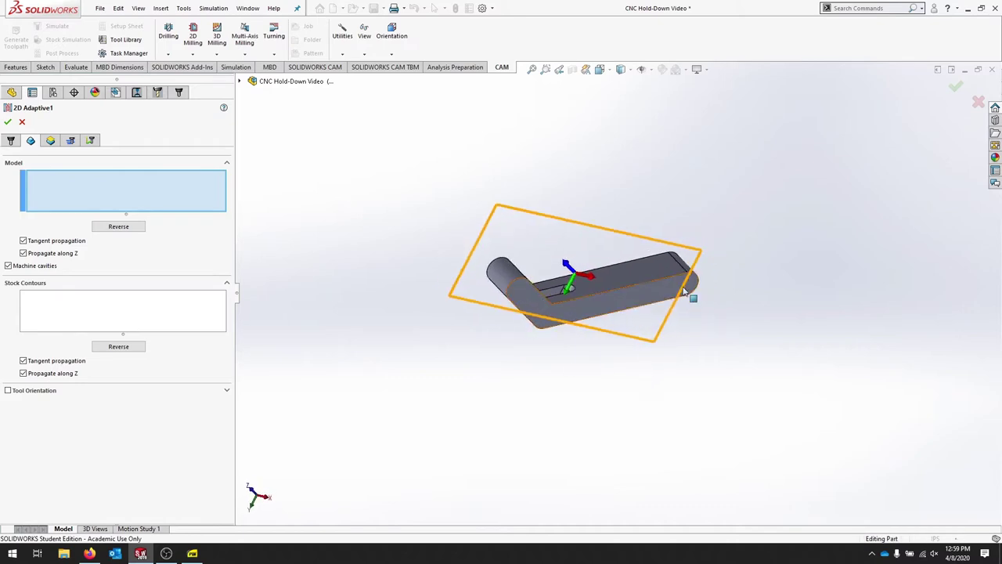
{"action": "left_click", "coordinate": [633, 288]}
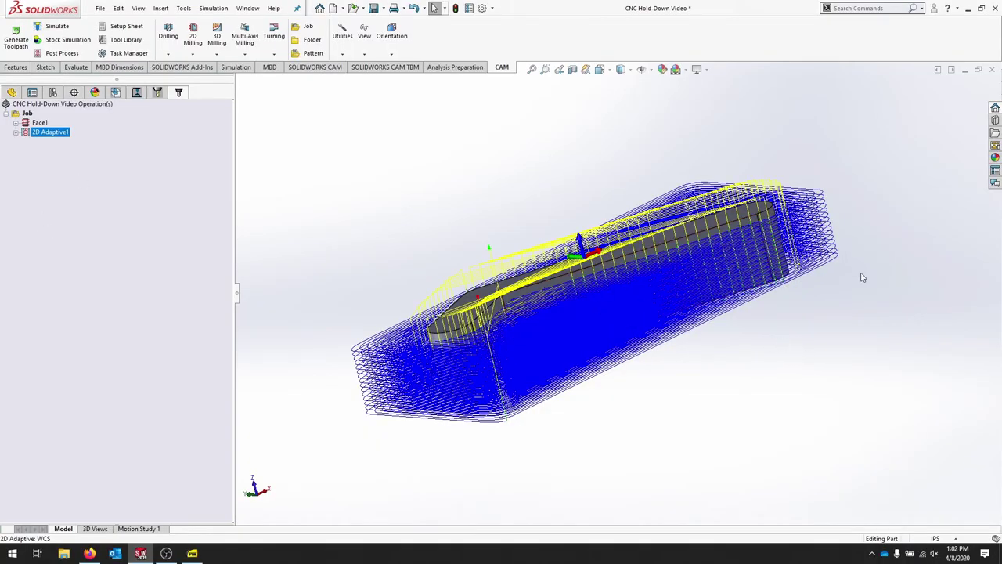
{"action": "scroll", "coordinate": [828, 362], "scroll_direction": "up", "scroll_amount": 5}
{"action": "scroll", "coordinate": [906, 268], "scroll_direction": "down", "scroll_amount": 4}
{"action": "middle_click_drag", "start_coordinate": [894, 335], "coordinate": [729, 353]}
{"action": "middle_click_drag", "start_coordinate": [632, 290], "coordinate": [597, 402]}
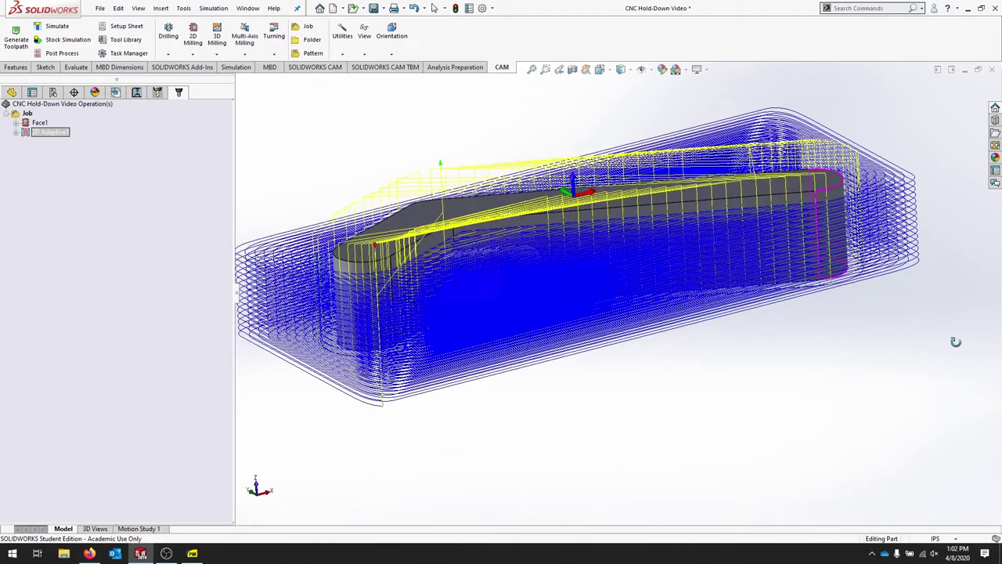
{"action": "middle_click_drag", "start_coordinate": [783, 270], "coordinate": [929, 207]}
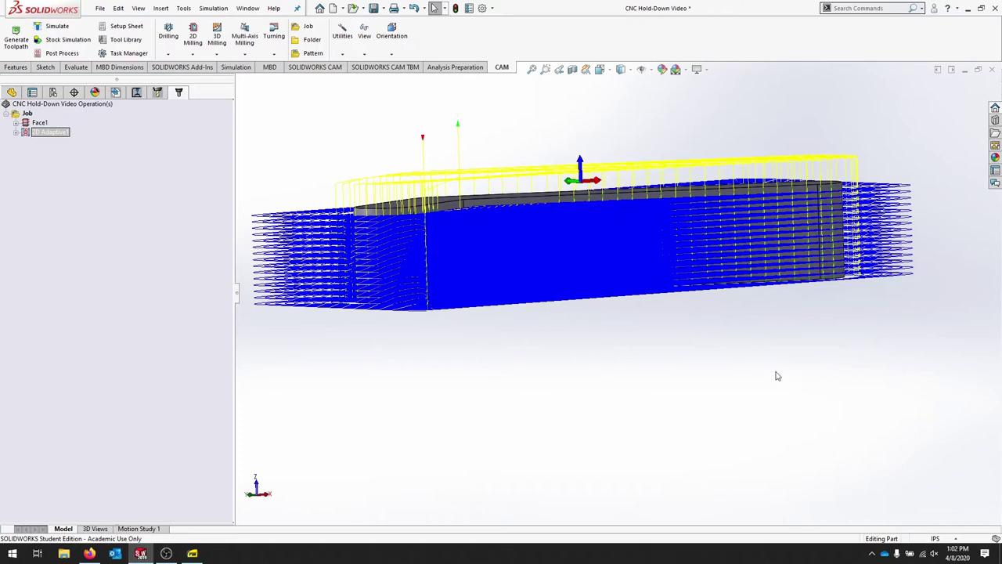
{"action": "middle_click_drag", "start_coordinate": [776, 376], "coordinate": [775, 436]}
{"action": "right_click", "coordinate": [52, 133]}
Uncheck Multiple depths in 2D Adaptive1 and accept to regenerate the toolpath.
{"action": "left_click", "coordinate": [72, 137]}
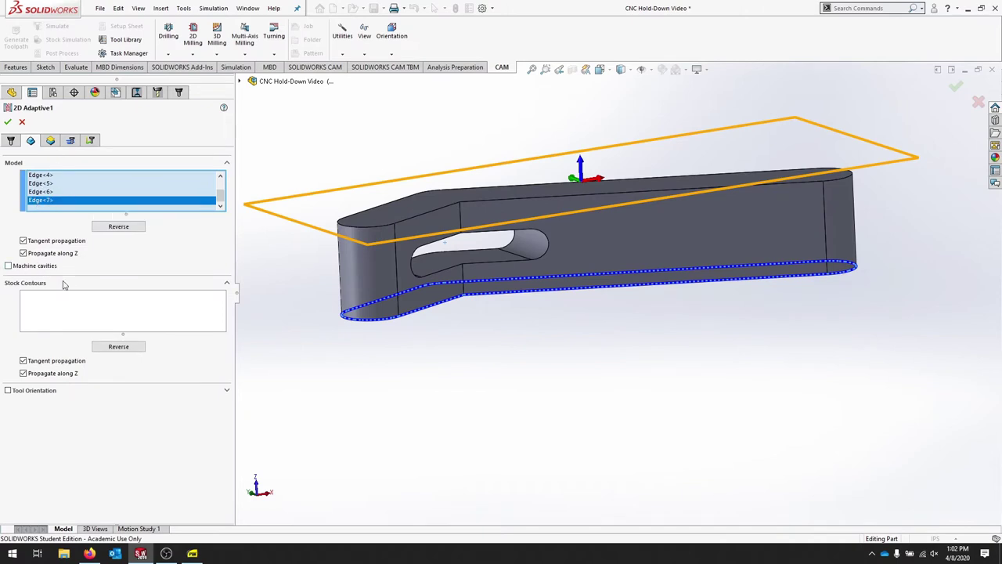
{"action": "left_click", "coordinate": [71, 140]}
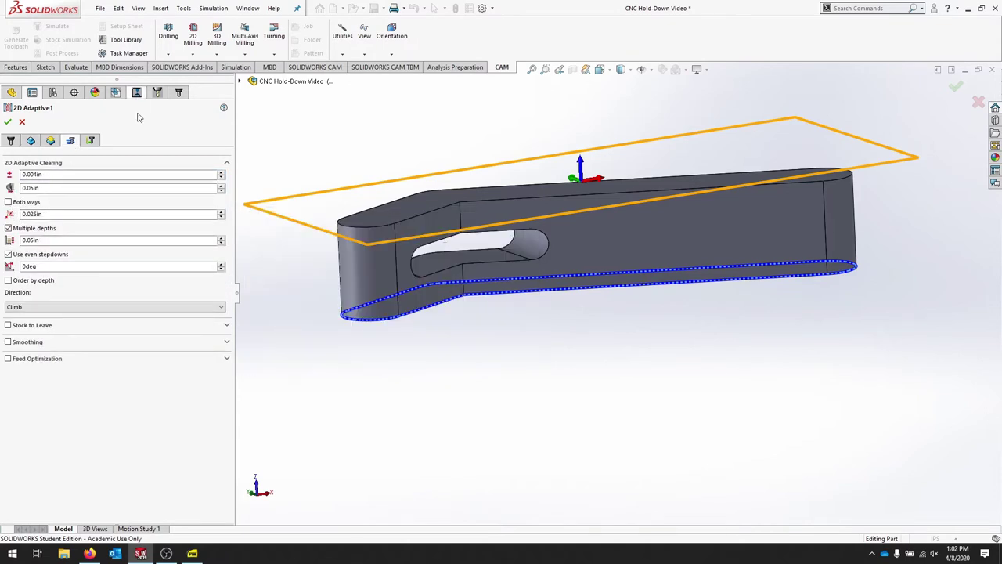
{"action": "left_click", "coordinate": [15, 232]}
{"action": "left_click", "coordinate": [9, 229]}
{"action": "left_click", "coordinate": [8, 229]}
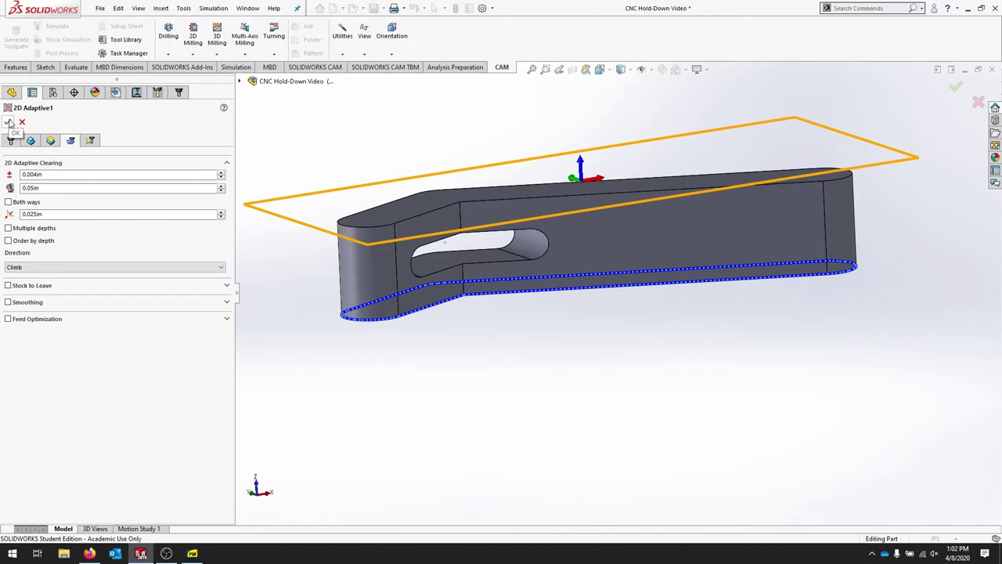
{"action": "left_click", "coordinate": [6, 123]}
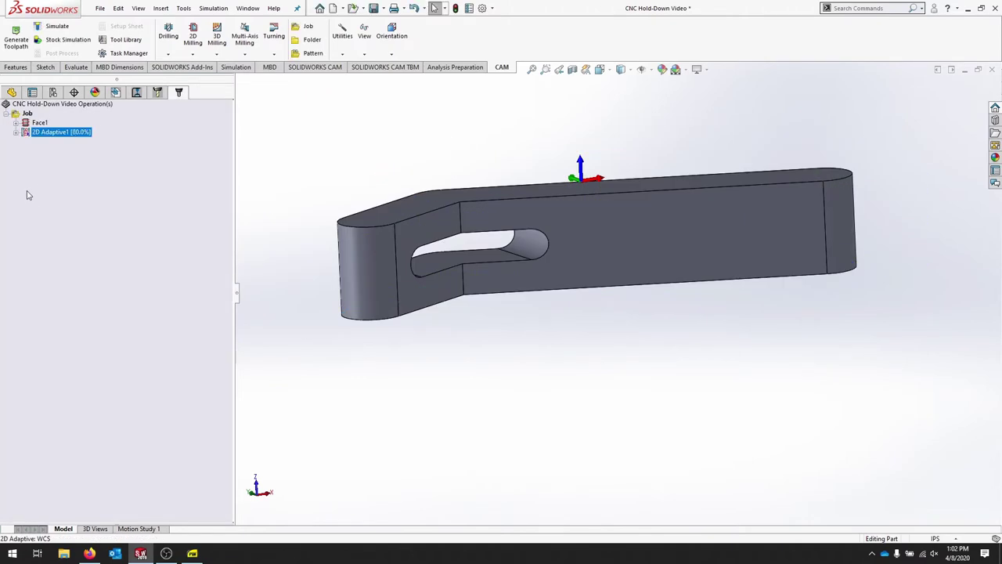
Inspect the regenerated single-depth toolpath from several angles, then save the part.
{"action": "middle_click_drag", "start_coordinate": [842, 419], "coordinate": [833, 164]}
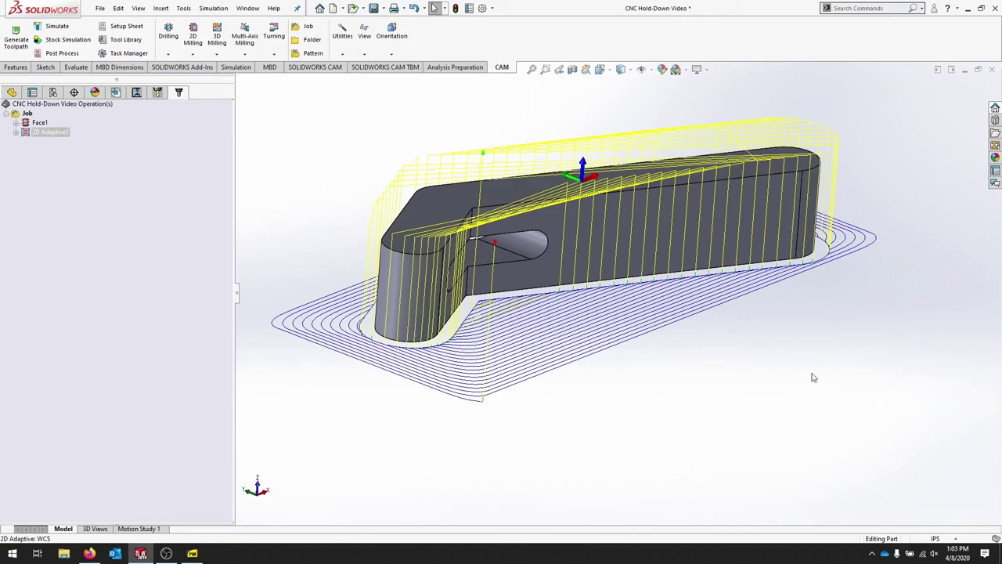
{"action": "scroll", "coordinate": [821, 293], "scroll_direction": "down", "scroll_amount": 5}
{"action": "scroll", "coordinate": [822, 398], "scroll_direction": "up", "scroll_amount": 5}
{"action": "middle_click_drag", "start_coordinate": [814, 380], "coordinate": [592, 287]}
{"action": "scroll", "coordinate": [599, 344], "scroll_direction": "up", "scroll_amount": 5}
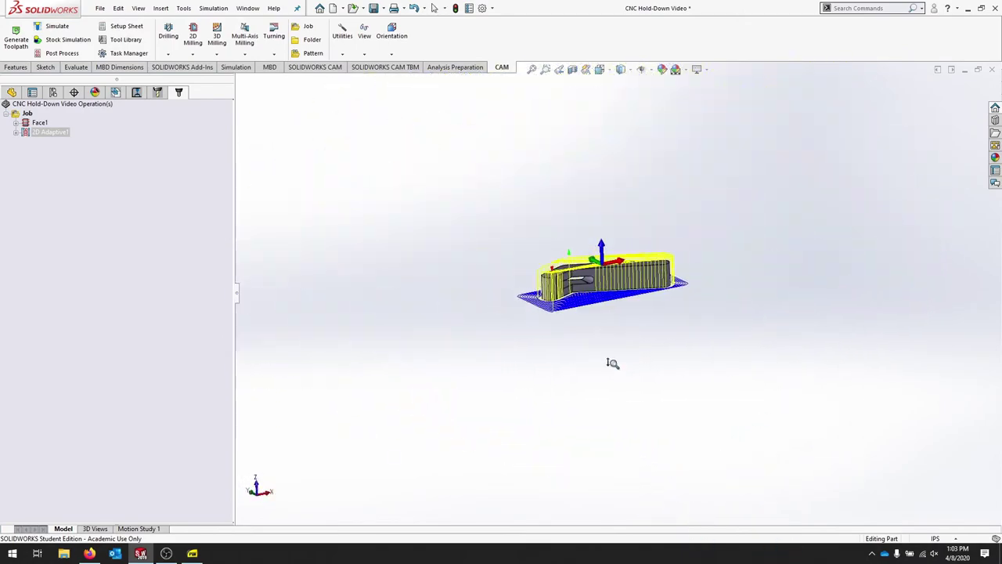
{"action": "scroll", "coordinate": [548, 238], "scroll_direction": "down", "scroll_amount": 5}
{"action": "middle_click_drag", "start_coordinate": [548, 238], "coordinate": [520, 254]}
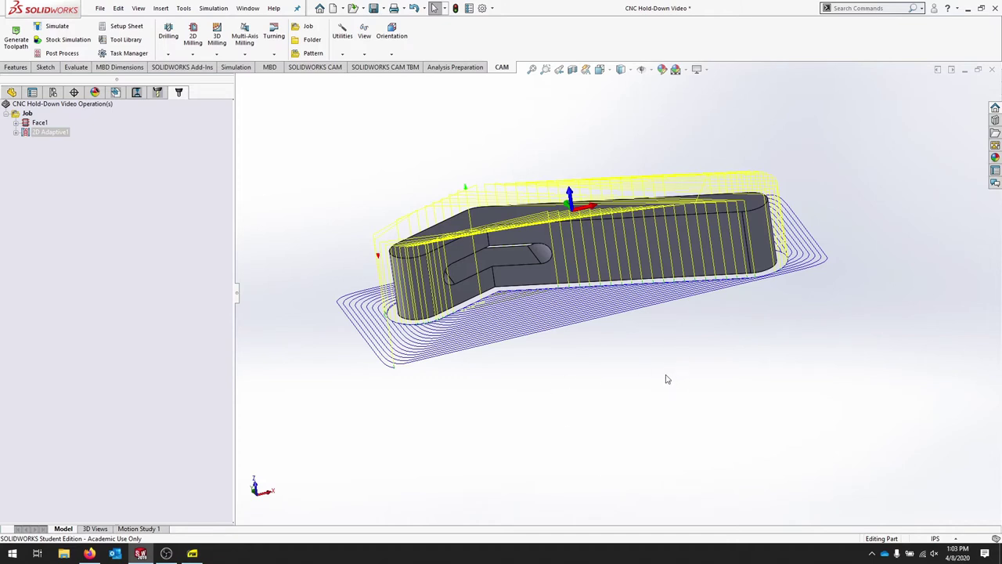
{"action": "key", "text": "ctrl+s"}
{"action": "left_click", "coordinate": [55, 28]}
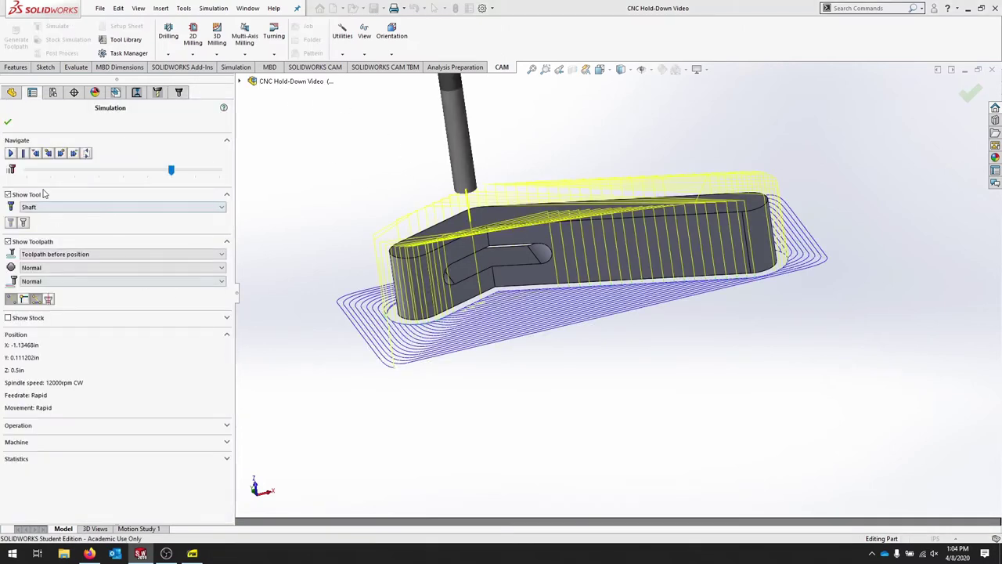
{"action": "left_click", "coordinate": [10, 154]}
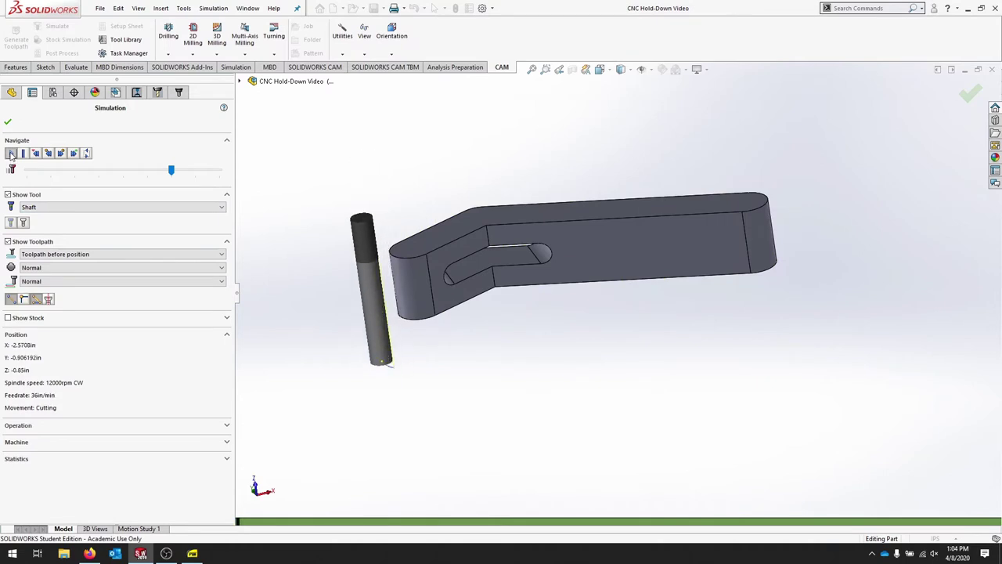
{"action": "middle_click_drag", "start_coordinate": [642, 337], "coordinate": [726, 351]}
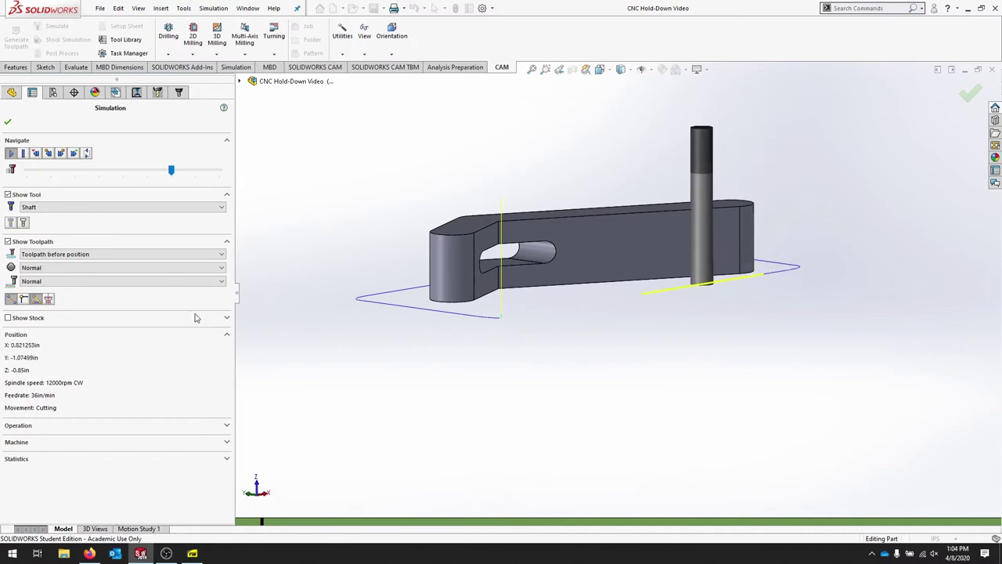
{"action": "left_click", "coordinate": [8, 318]}
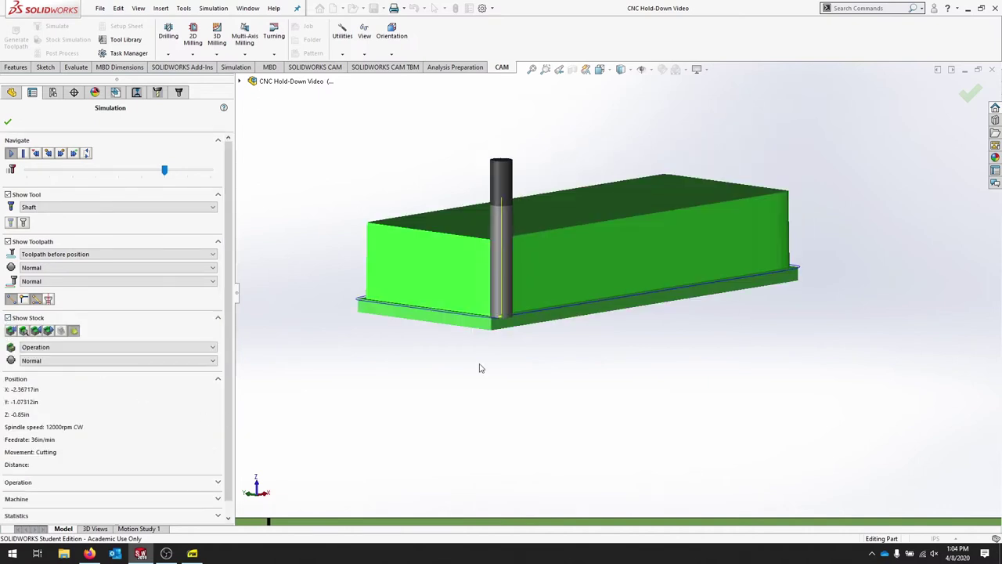
{"action": "middle_click_drag", "start_coordinate": [822, 282], "coordinate": [800, 352]}
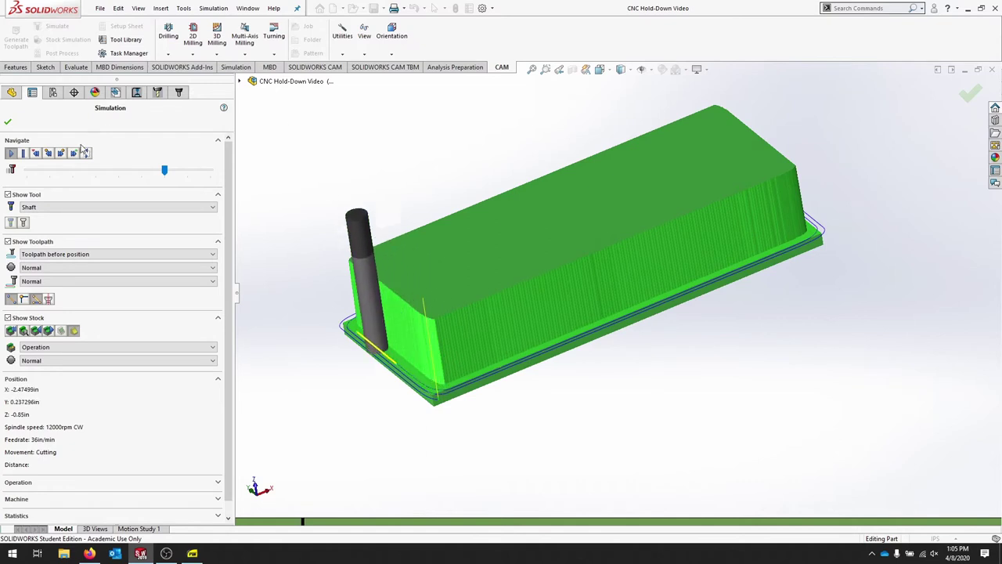
{"action": "left_click_drag", "start_coordinate": [165, 171], "coordinate": [191, 177]}
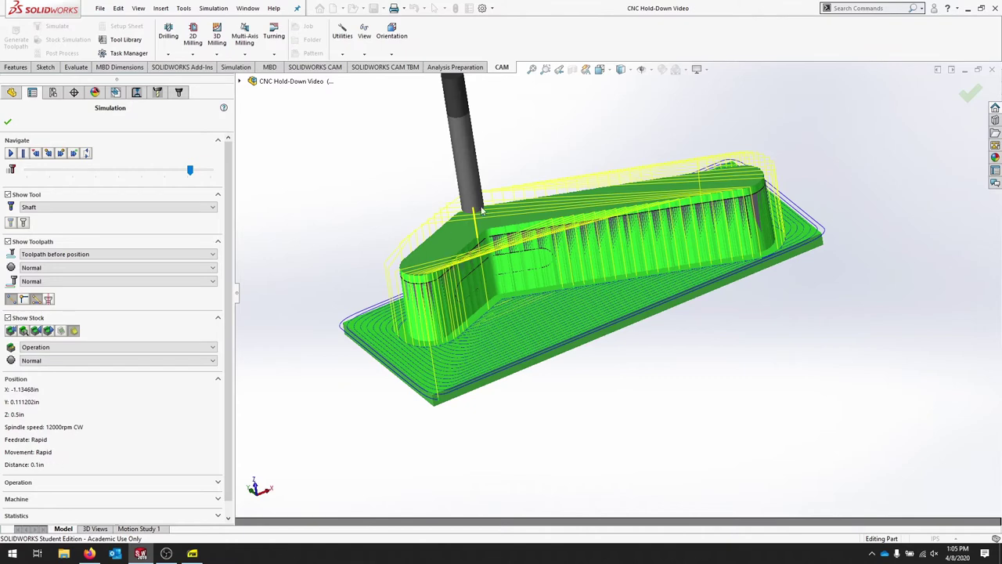
{"action": "left_click", "coordinate": [8, 123]}
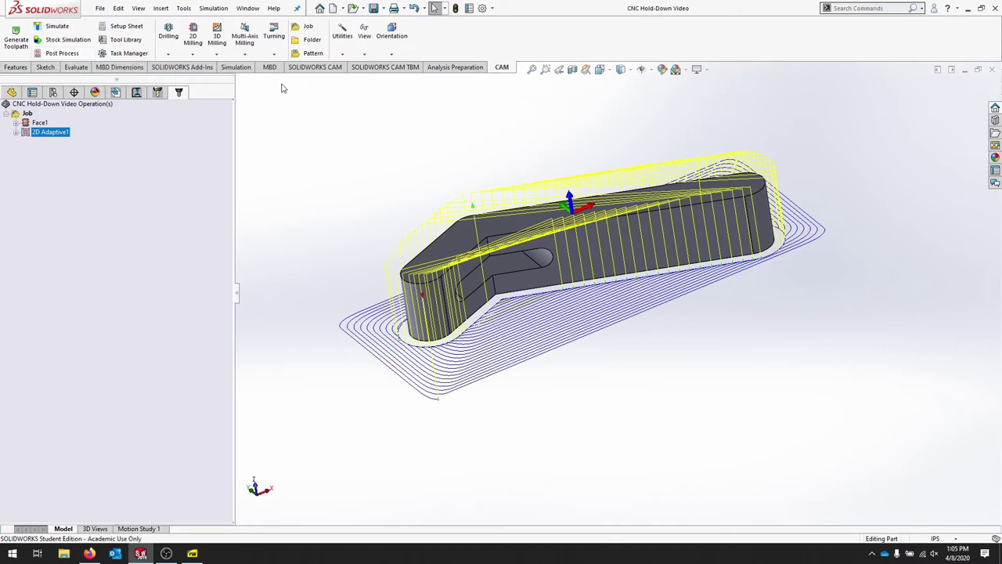
Post-process the whole Job instead of the single 2D Adaptive1 operation.
{"action": "left_click", "coordinate": [62, 53]}
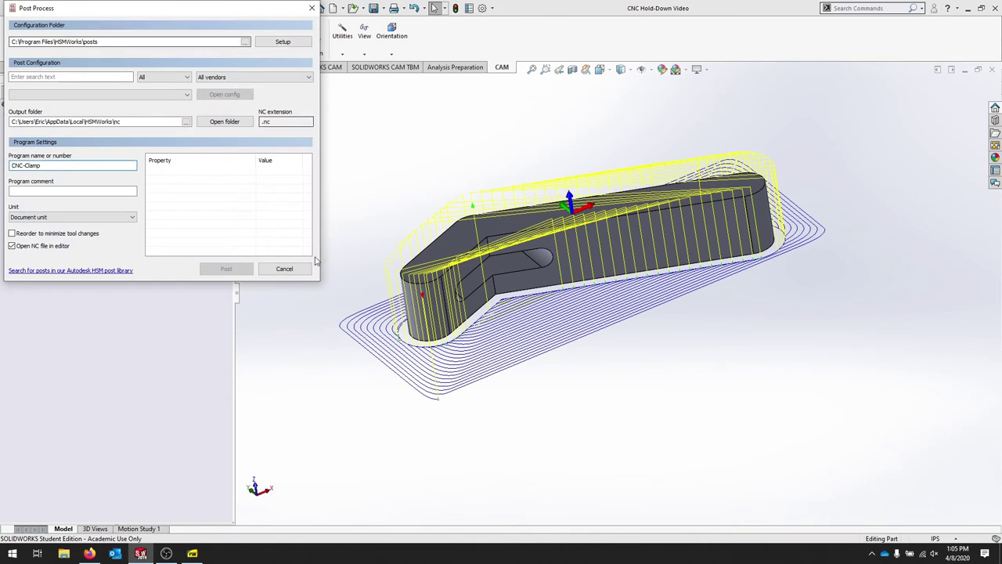
{"action": "left_click", "coordinate": [284, 269]}
{"action": "left_click", "coordinate": [90, 223]}
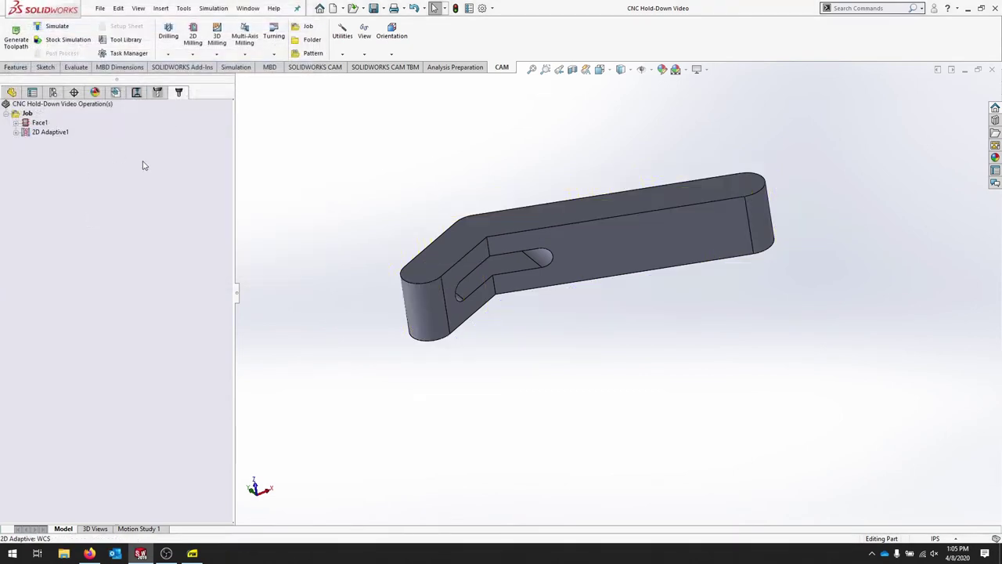
{"action": "left_click", "coordinate": [28, 113]}
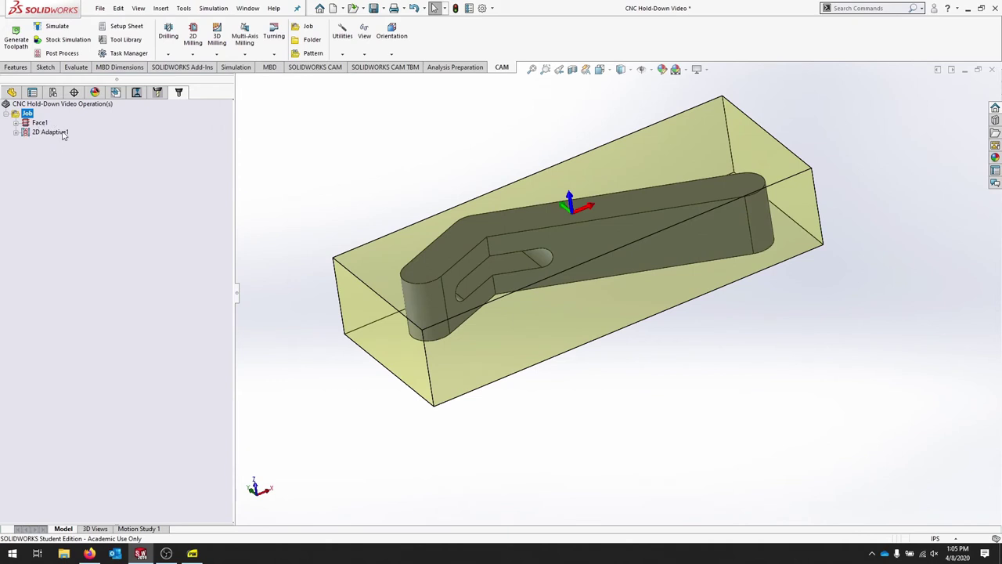
{"action": "left_click", "coordinate": [55, 134]}
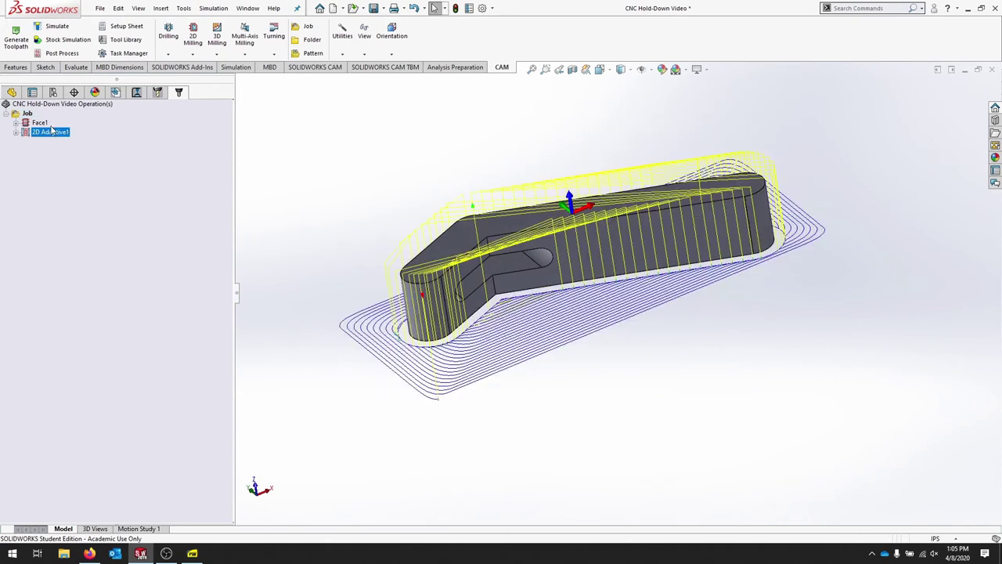
{"action": "left_click", "coordinate": [27, 113]}
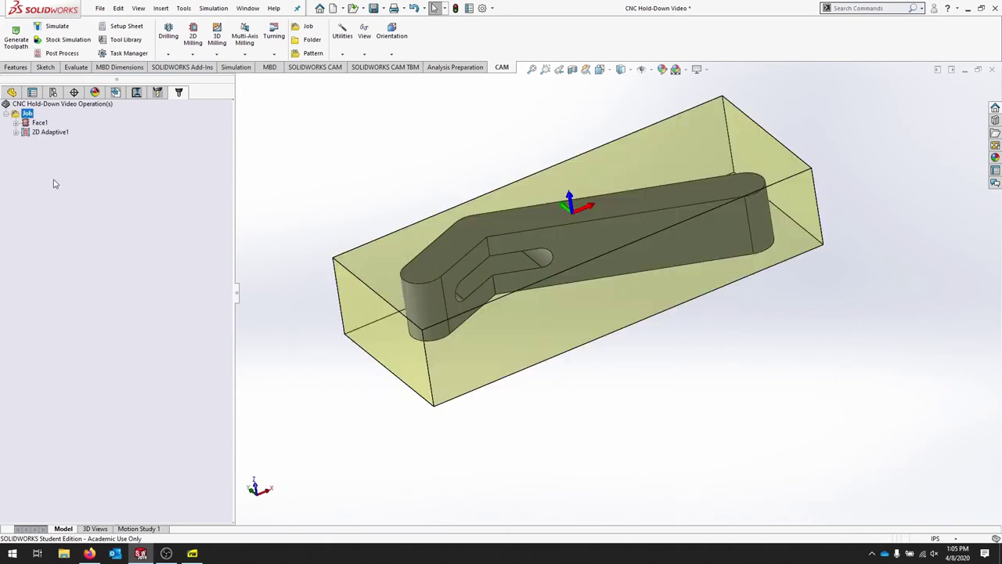
{"action": "left_click", "coordinate": [59, 53]}
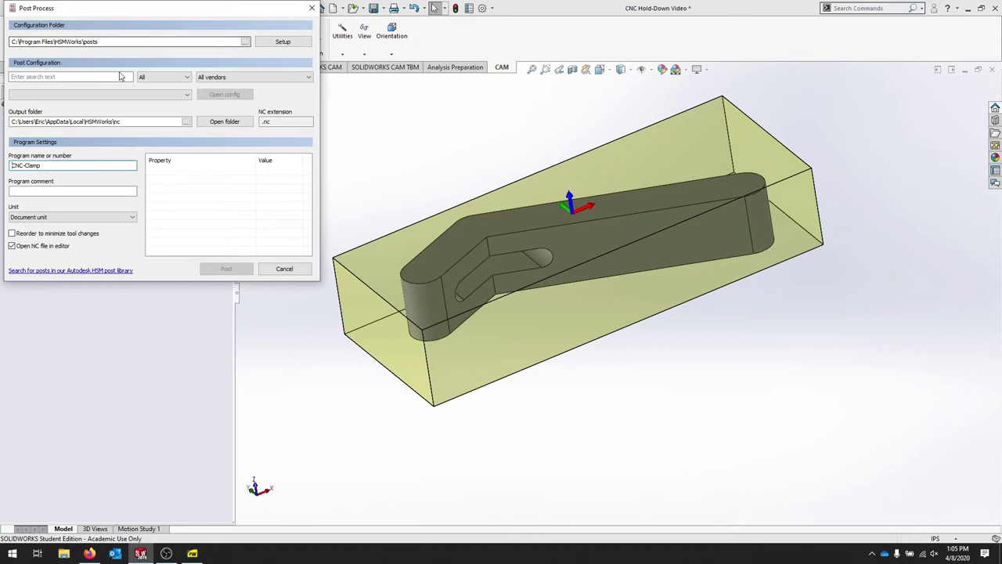
{"action": "left_click", "coordinate": [90, 554]}
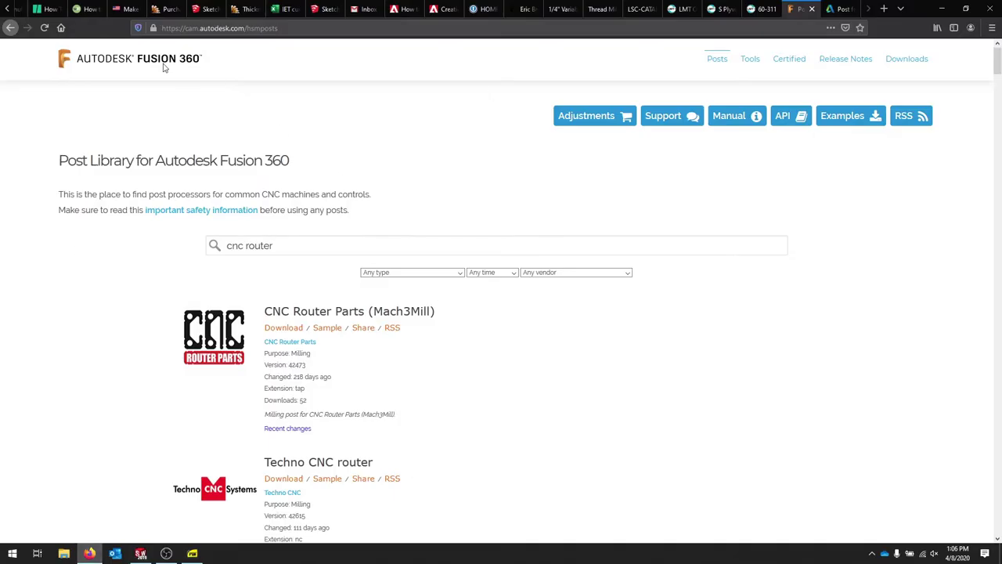
{"action": "double_click", "coordinate": [264, 29]}
{"action": "left_click", "coordinate": [273, 28]}
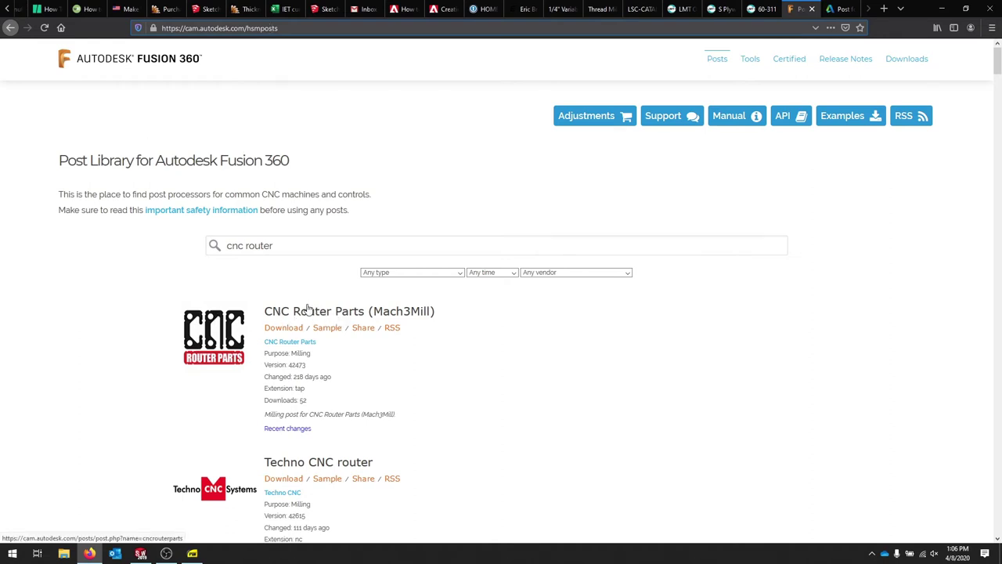
{"action": "left_click", "coordinate": [842, 9]}
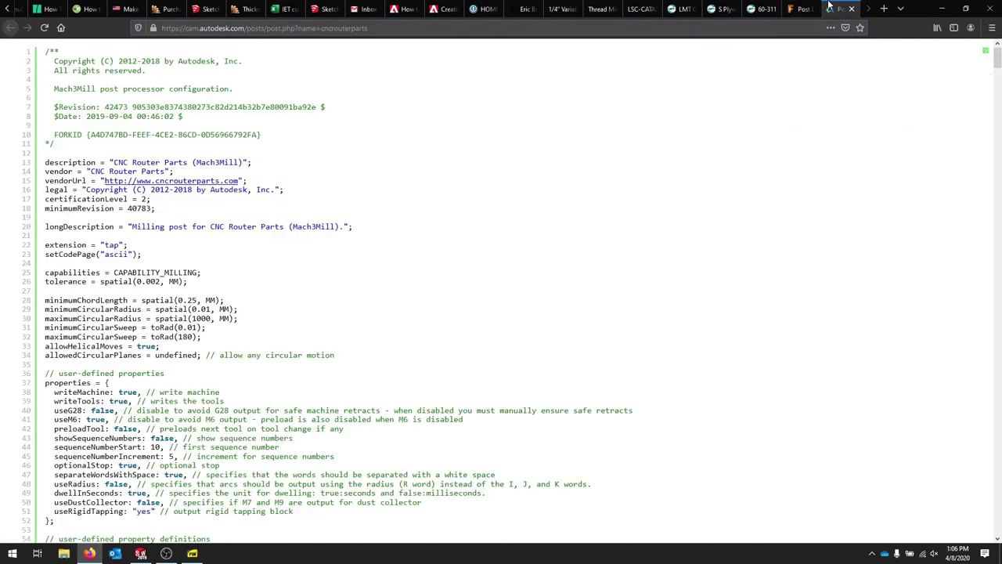
{"action": "mouse_move", "coordinate": [998, 57]}
{"action": "left_mouse_down"}
{"action": "mouse_move", "coordinate": [998, 519]}
{"action": "mouse_move", "coordinate": [997, 59]}
{"action": "left_mouse_up"}
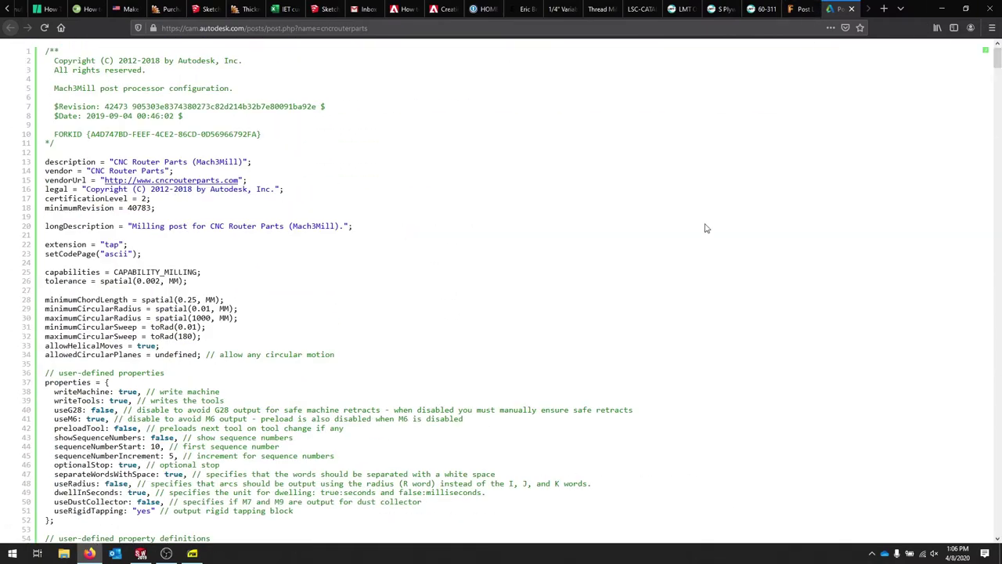
{"action": "left_click", "coordinate": [798, 9]}
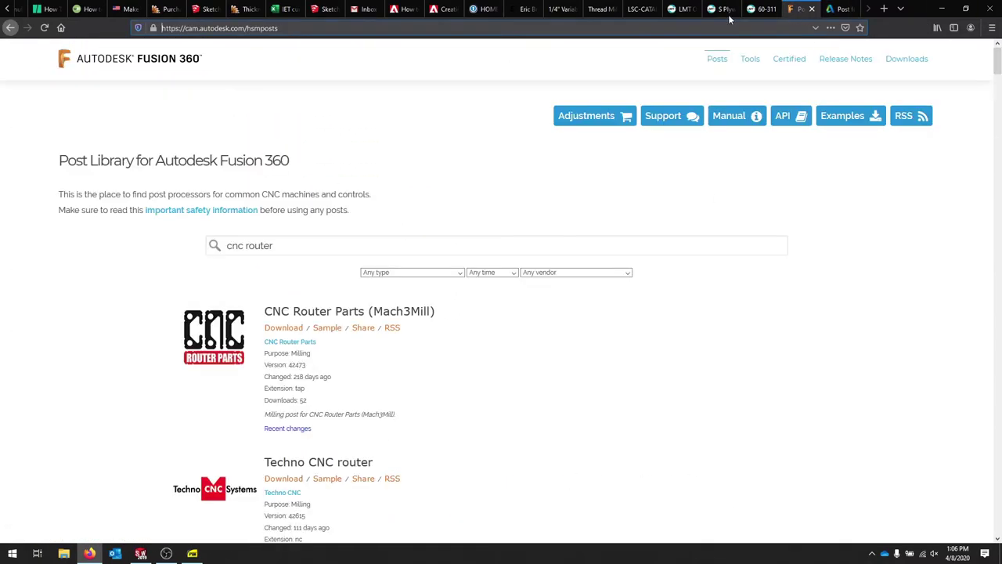
Download the CNC Router Parts (Mach3Mill) post and save it as cncrouterparts, then minimize Firefox.
{"action": "left_click", "coordinate": [284, 328]}
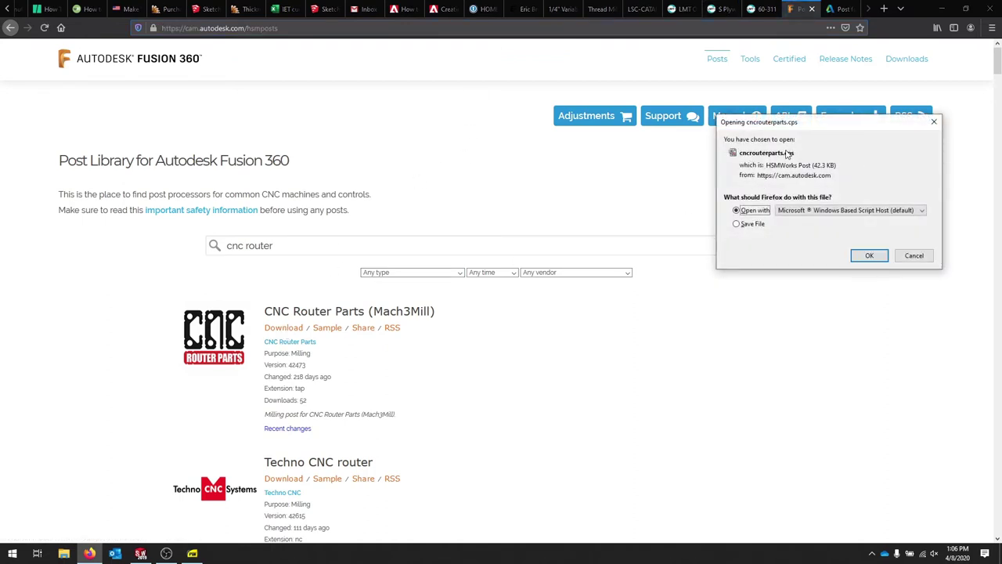
{"action": "left_click", "coordinate": [736, 223]}
{"action": "left_click", "coordinate": [870, 256]}
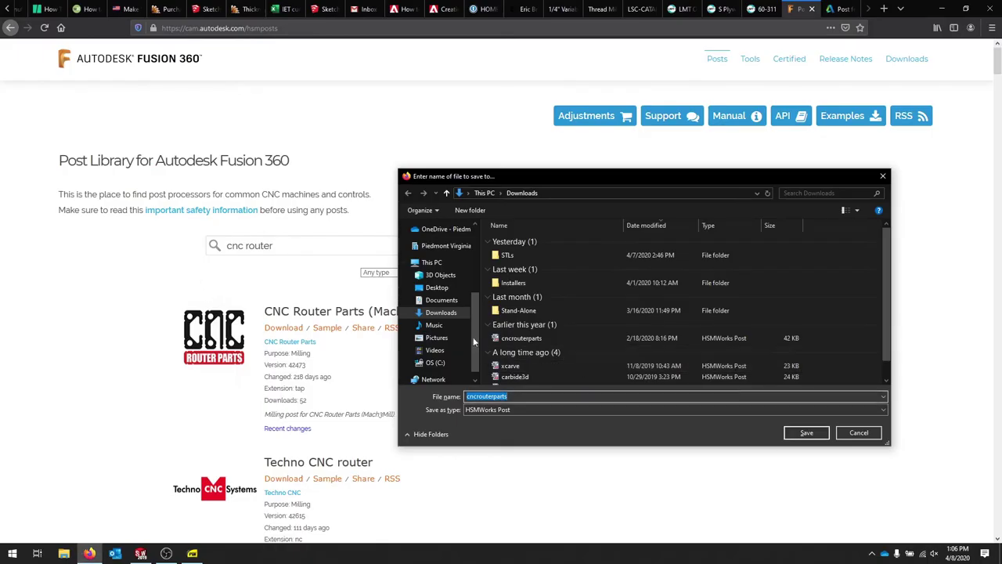
{"action": "left_click", "coordinate": [435, 361]}
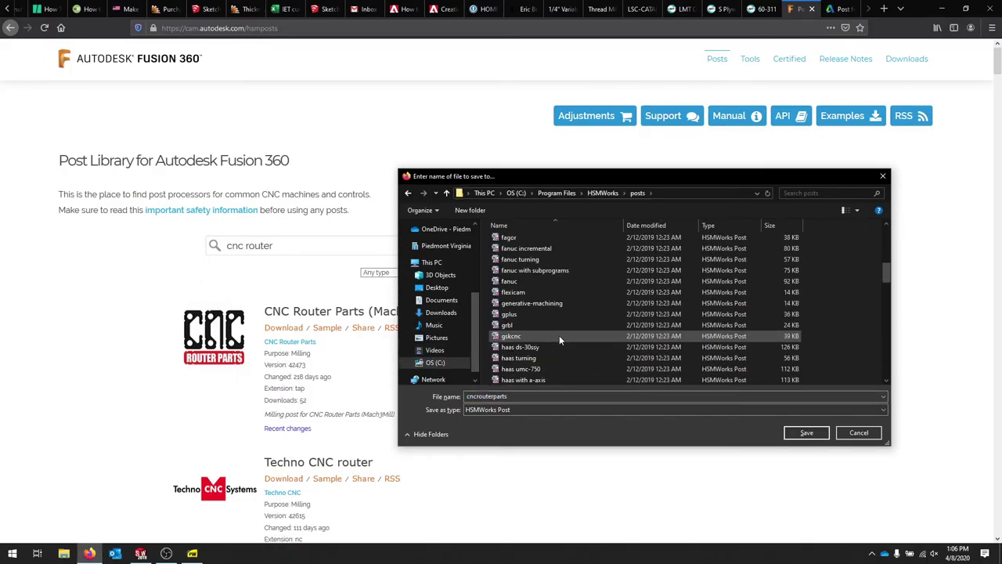
{"action": "scroll", "coordinate": [559, 335], "scroll_direction": "up", "scroll_amount": 5}
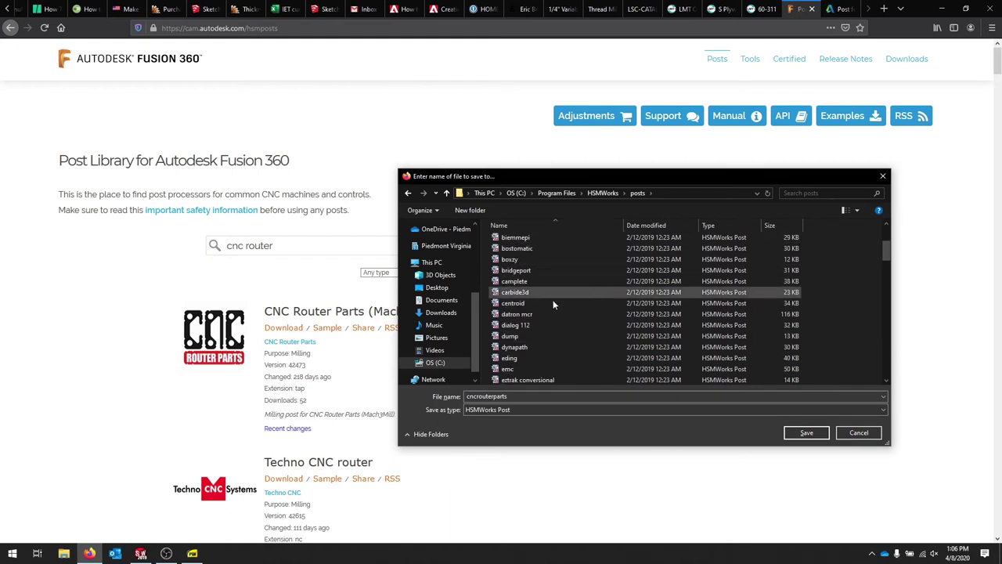
{"action": "key", "text": "Return"}
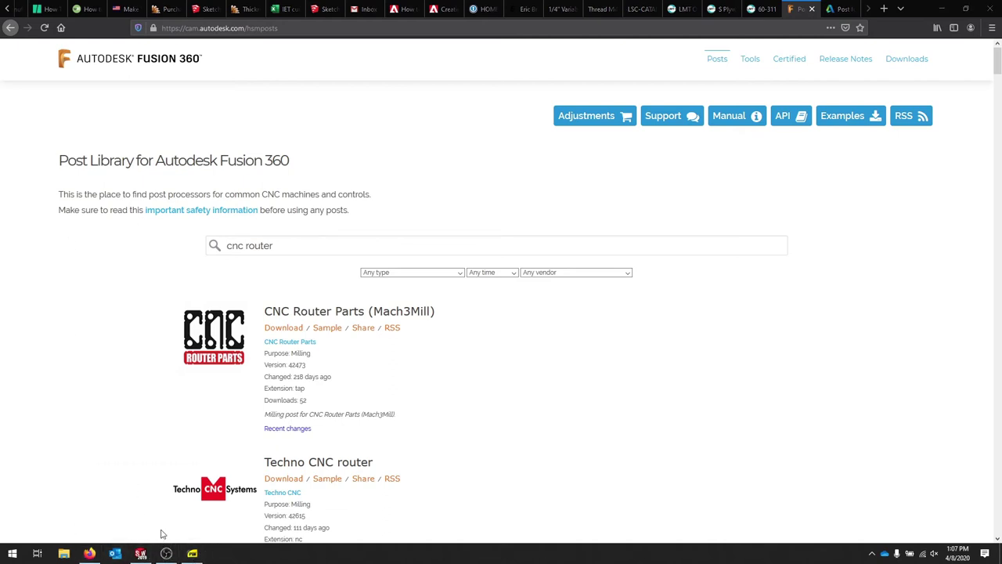
{"action": "left_click", "coordinate": [940, 8]}
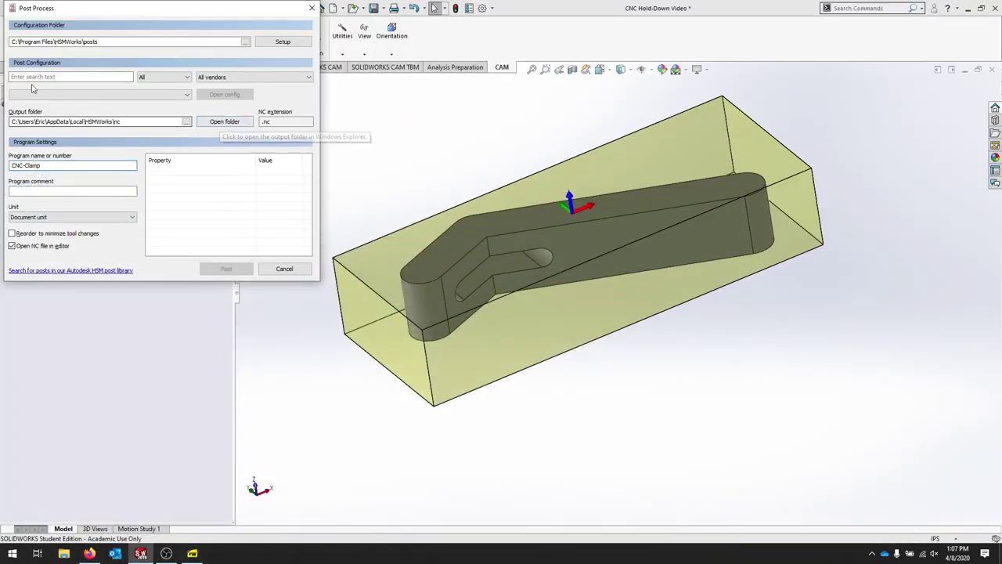
Set the post Configuration Folder to the Downloads folder.
{"action": "left_click", "coordinate": [246, 42]}
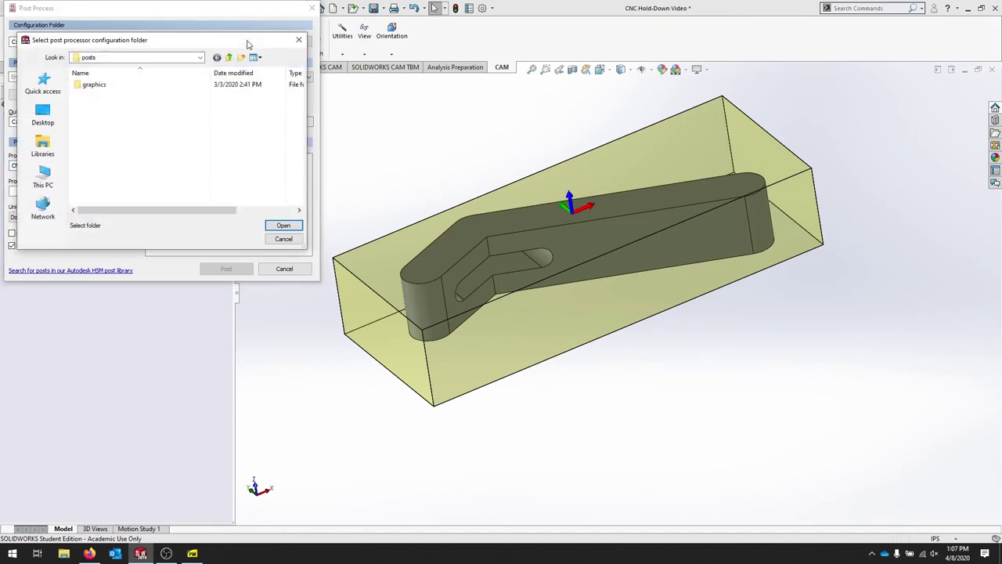
{"action": "left_click", "coordinate": [47, 124]}
{"action": "left_click", "coordinate": [43, 146]}
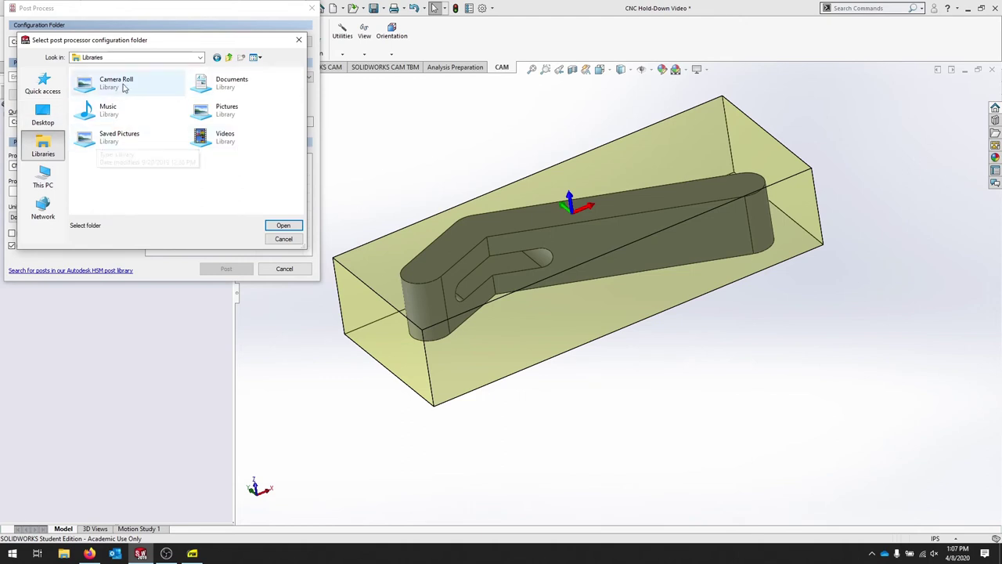
{"action": "left_click", "coordinate": [43, 179]}
{"action": "double_click", "coordinate": [125, 121]}
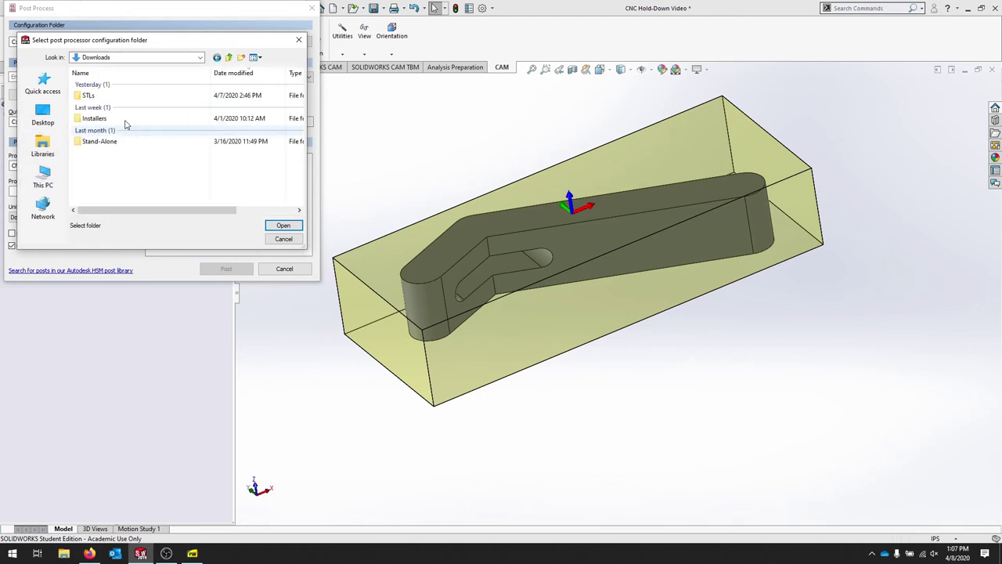
{"action": "left_click", "coordinate": [283, 226]}
Select the CNC Router Parts (Mach3Mill) post, keeping CNC-Clamp as the program name.
{"action": "left_click", "coordinate": [109, 95]}
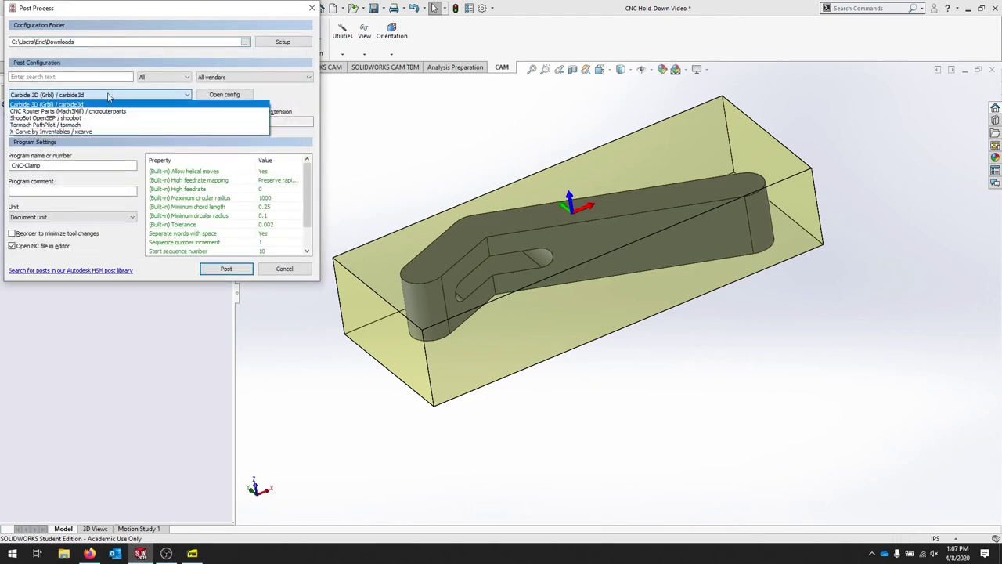
{"action": "left_click", "coordinate": [48, 111]}
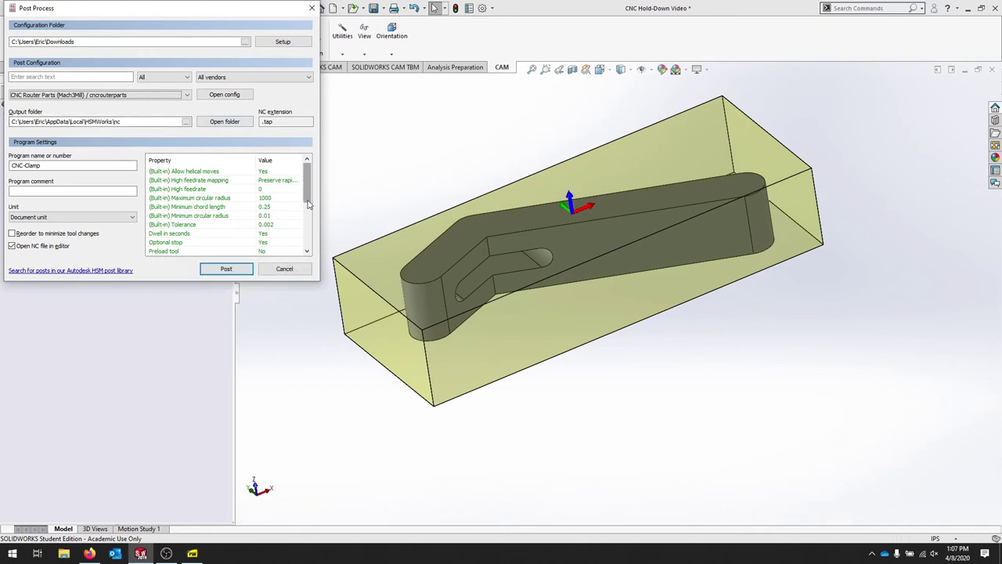
{"action": "double_click", "coordinate": [56, 165]}
{"action": "left_click", "coordinate": [118, 165]}
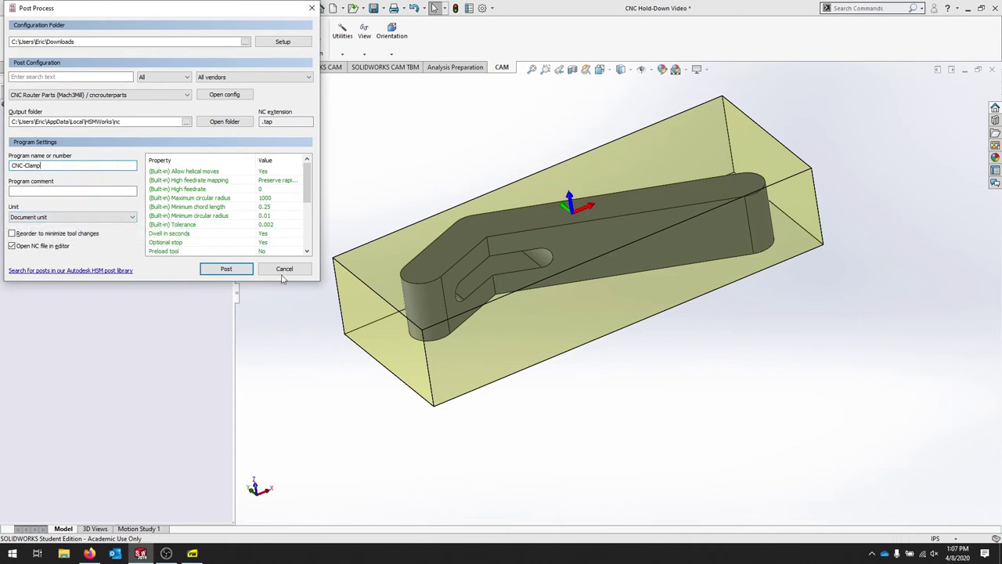
{"action": "left_click_drag", "start_coordinate": [308, 181], "coordinate": [310, 228]}
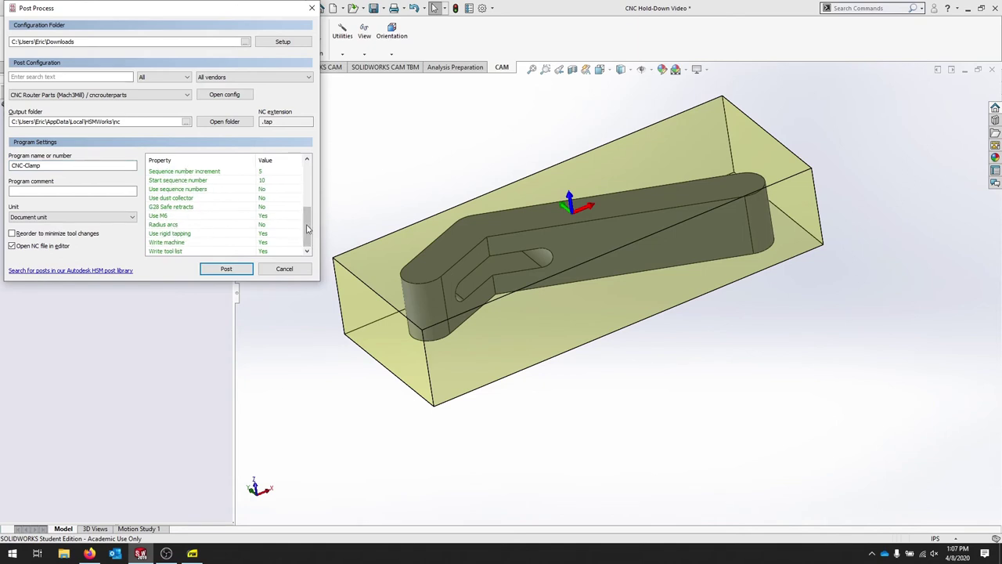
{"action": "scroll", "coordinate": [309, 229], "scroll_direction": "up", "scroll_amount": 4}
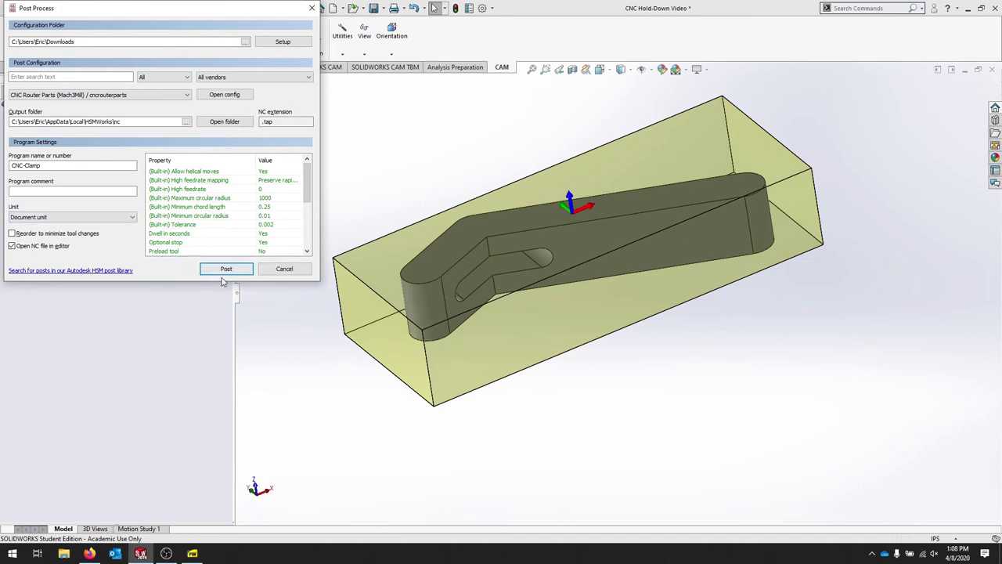
Post the G-code to the Desktop as CNC-Clamp.tap.
{"action": "left_click", "coordinate": [224, 270]}
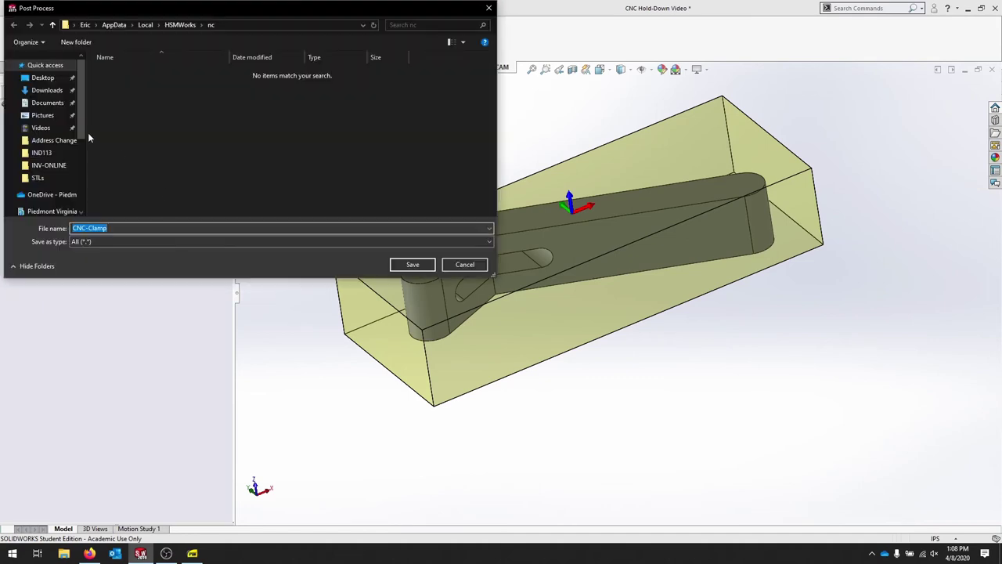
{"action": "left_click", "coordinate": [43, 77]}
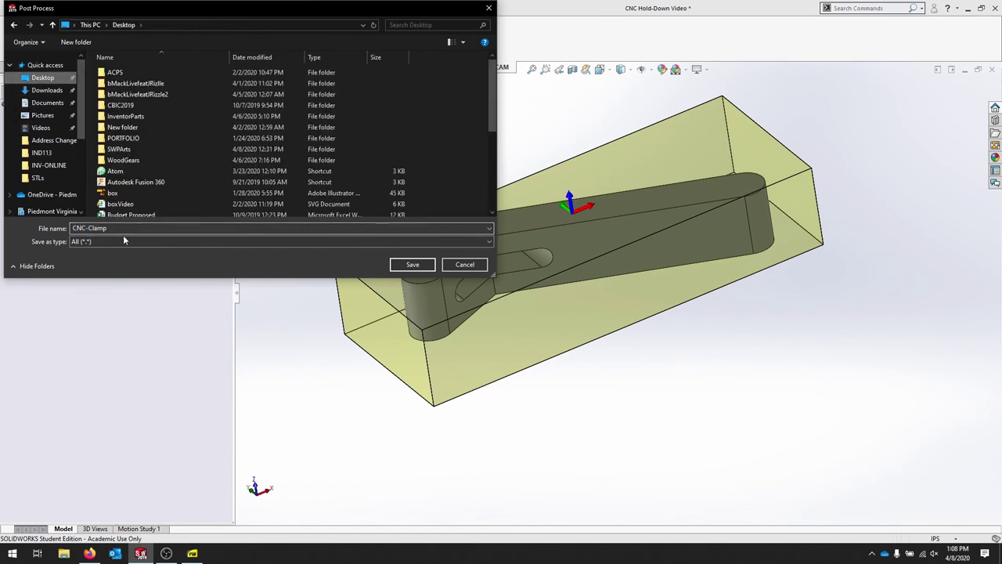
{"action": "left_click", "coordinate": [126, 227]}
{"action": "left_click", "coordinate": [132, 228]}
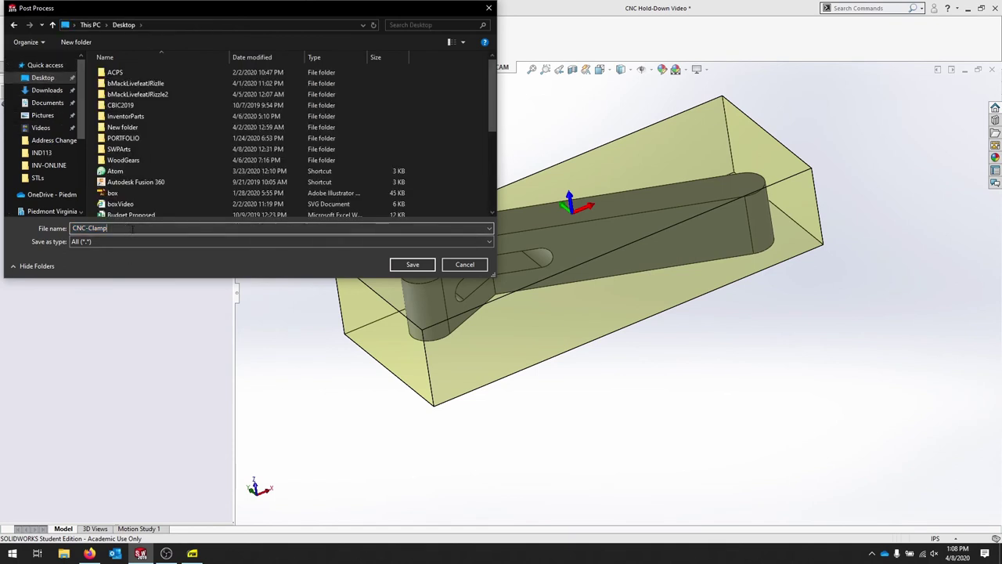
{"action": "left_click", "coordinate": [414, 265]}
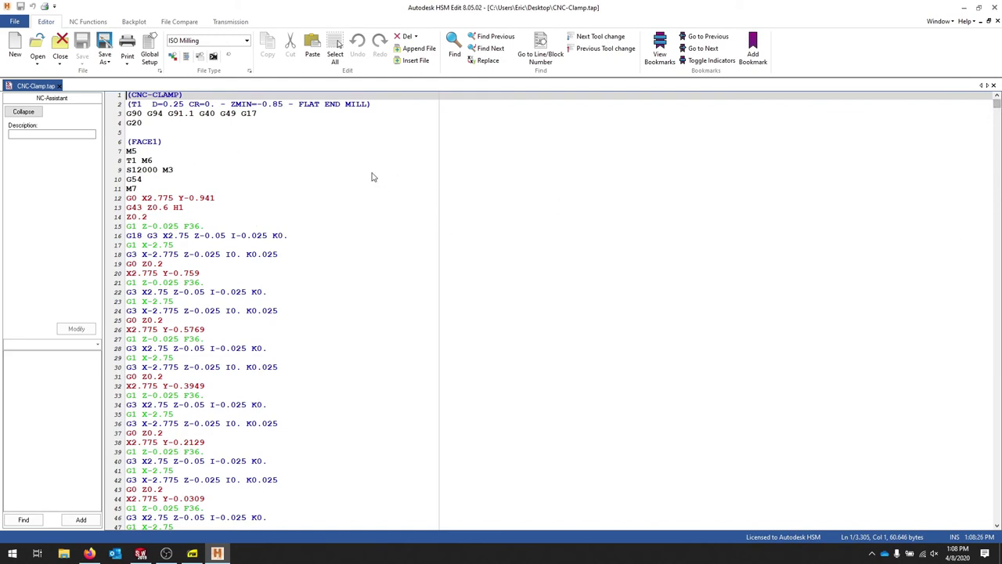
{"action": "left_click_drag", "start_coordinate": [998, 121], "coordinate": [997, 284]}
{"action": "left_click_drag", "start_coordinate": [142, 217], "coordinate": [197, 217]}
{"action": "left_click", "coordinate": [188, 252]}
{"action": "left_click", "coordinate": [211, 452]}
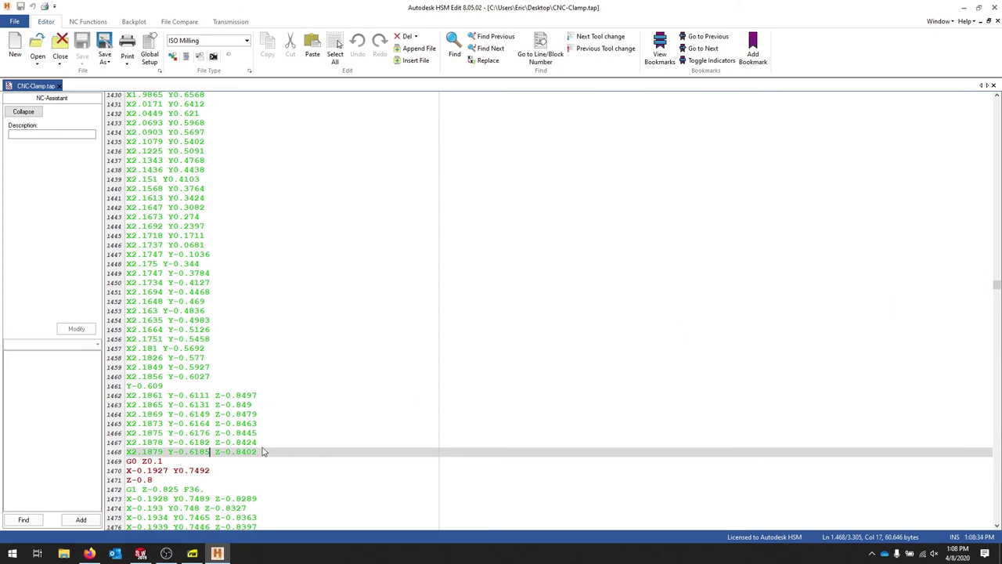
{"action": "left_click", "coordinate": [157, 461]}
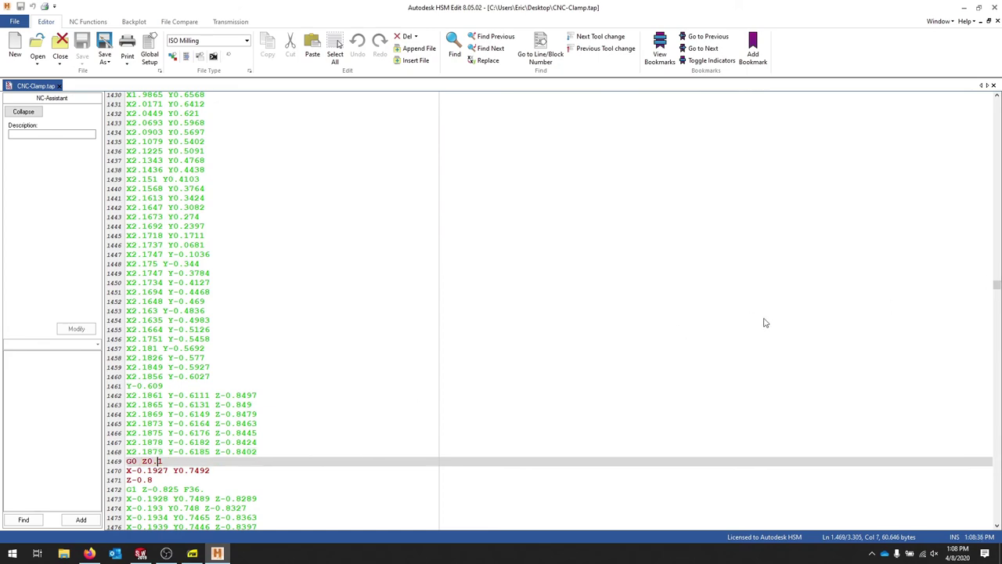
{"action": "left_click_drag", "start_coordinate": [997, 285], "coordinate": [998, 98]}
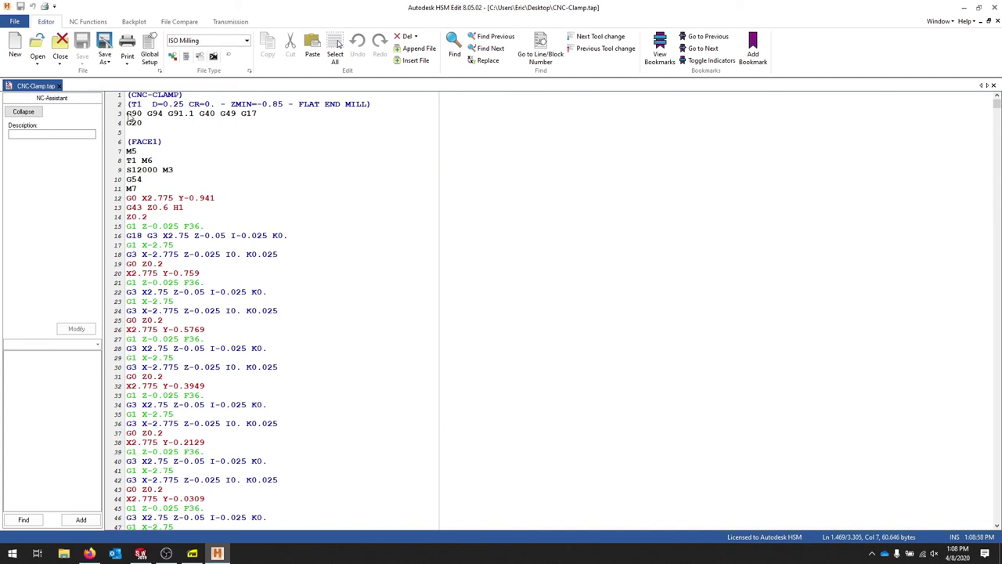
{"action": "left_click_drag", "start_coordinate": [131, 115], "coordinate": [253, 123]}
{"action": "left_click", "coordinate": [263, 116]}
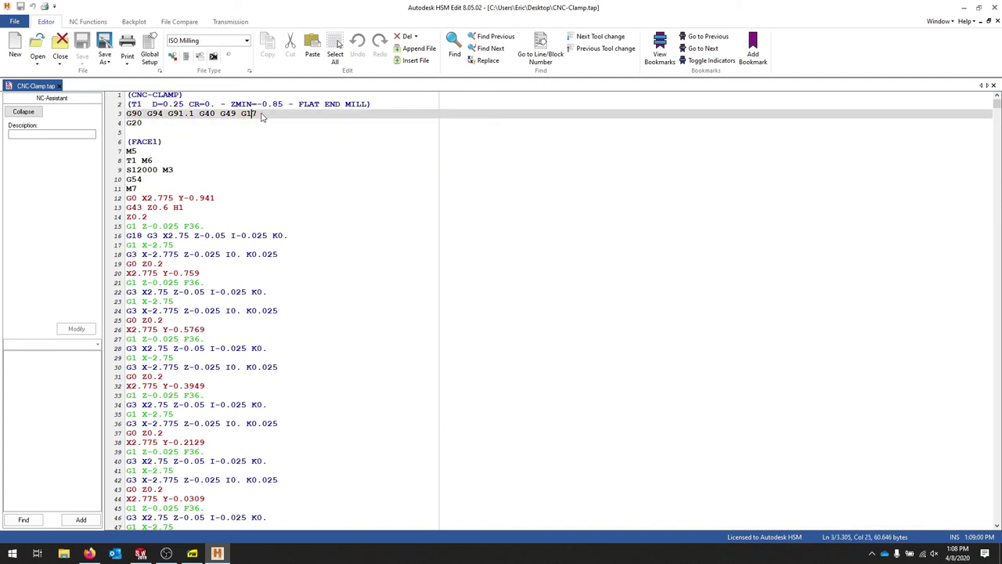
{"action": "left_click", "coordinate": [137, 127]}
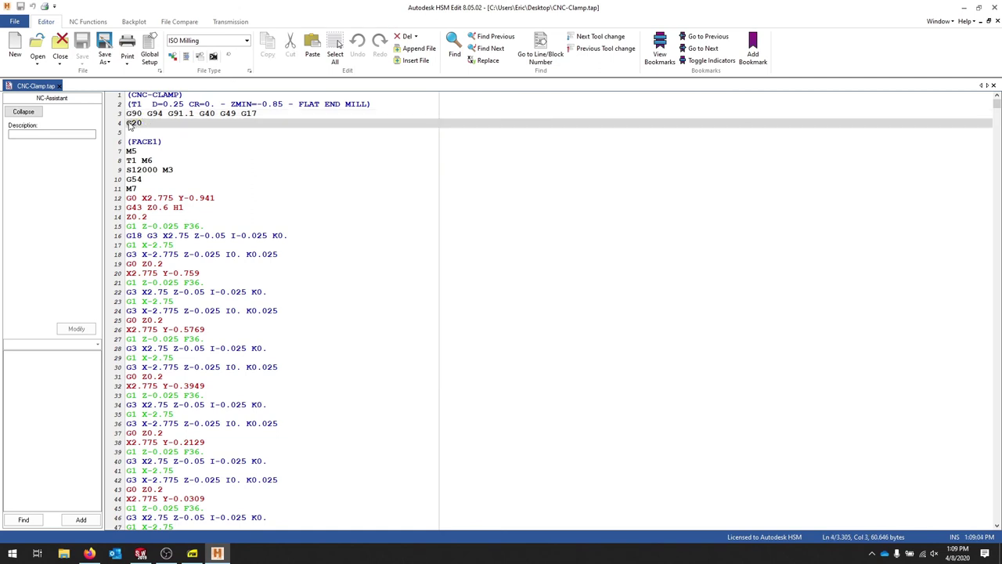
{"action": "double_click", "coordinate": [132, 126]}
{"action": "left_click", "coordinate": [143, 126]}
{"action": "double_click", "coordinate": [130, 151]}
{"action": "left_click", "coordinate": [137, 152]}
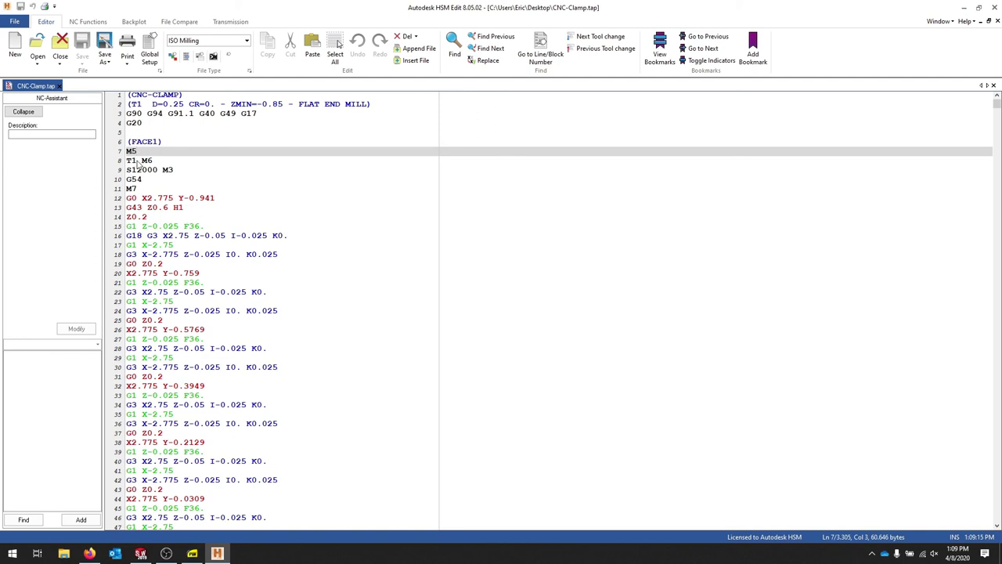
{"action": "left_click_drag", "start_coordinate": [138, 162], "coordinate": [125, 163]}
{"action": "left_click", "coordinate": [132, 165]}
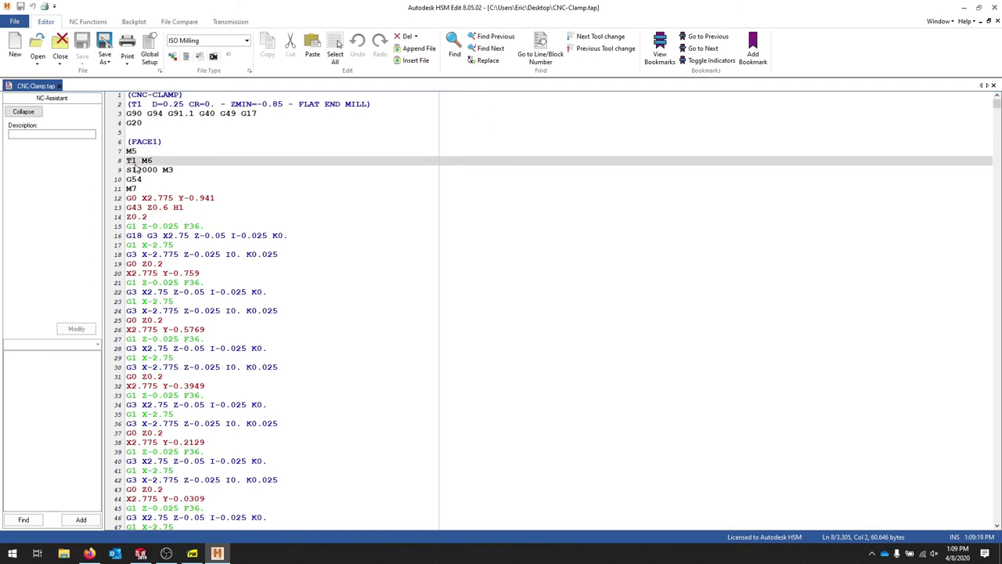
{"action": "left_click", "coordinate": [152, 170]}
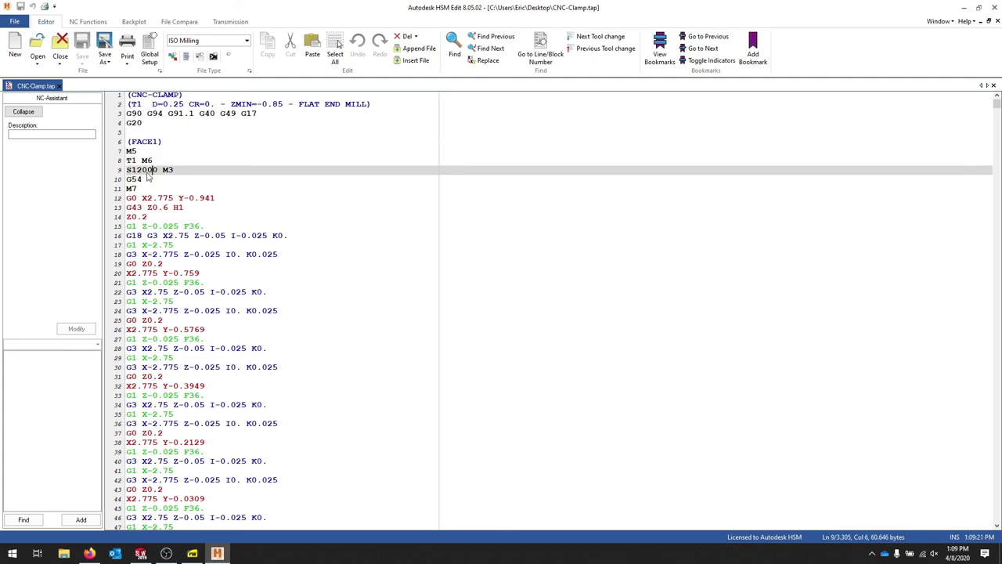
{"action": "left_click", "coordinate": [175, 171]}
{"action": "left_click", "coordinate": [108, 181]}
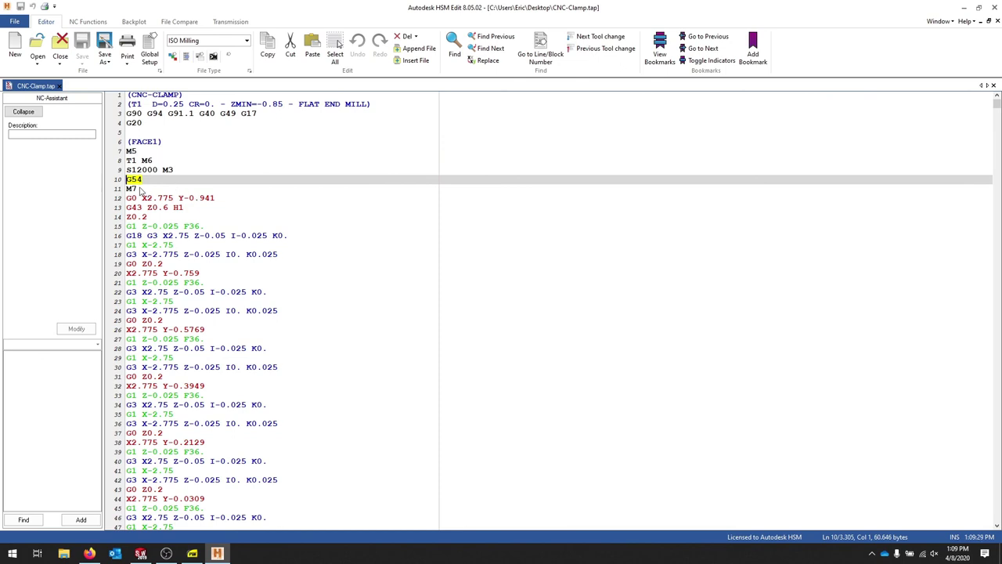
{"action": "key", "text": "Down"}
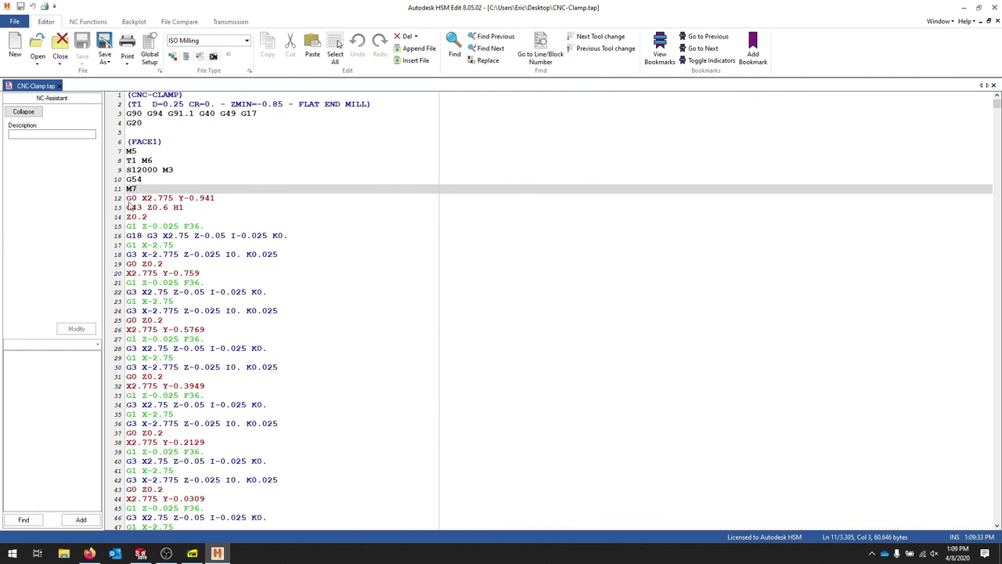
{"action": "key", "text": "Down"}
{"action": "key", "text": "End"}
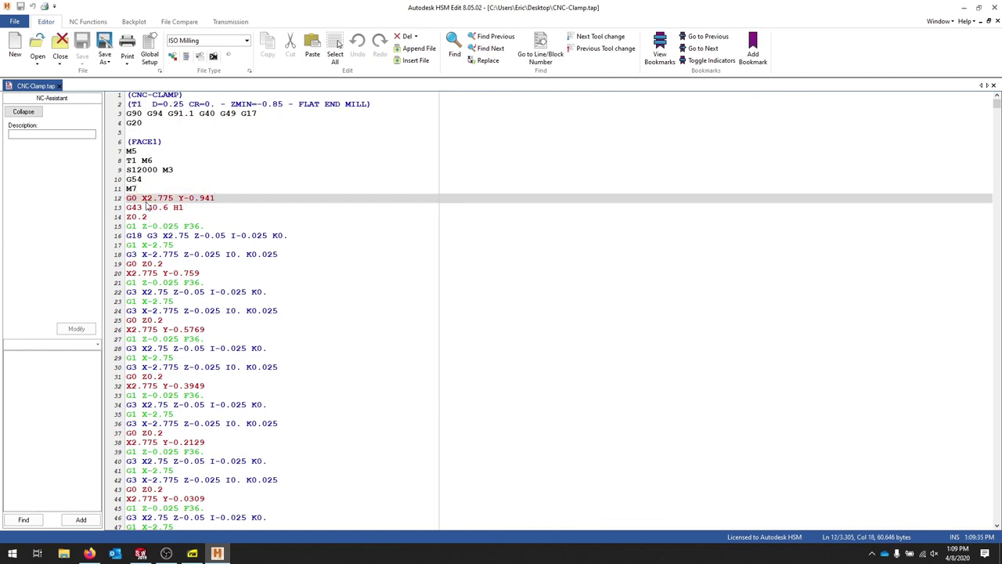
{"action": "left_click", "coordinate": [140, 218]}
{"action": "double_click", "coordinate": [141, 218]}
{"action": "left_click", "coordinate": [138, 219]}
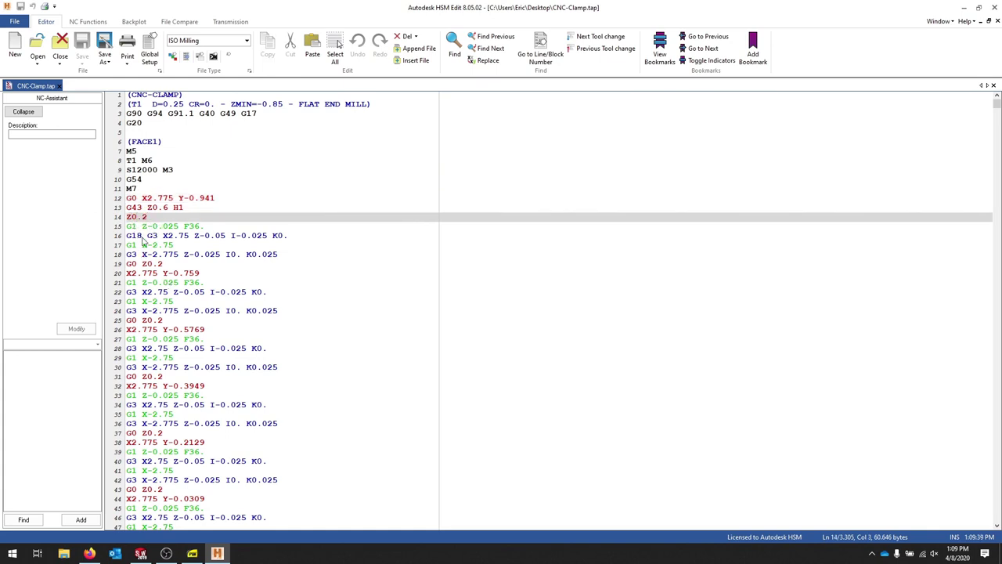
{"action": "key", "text": "Down"}
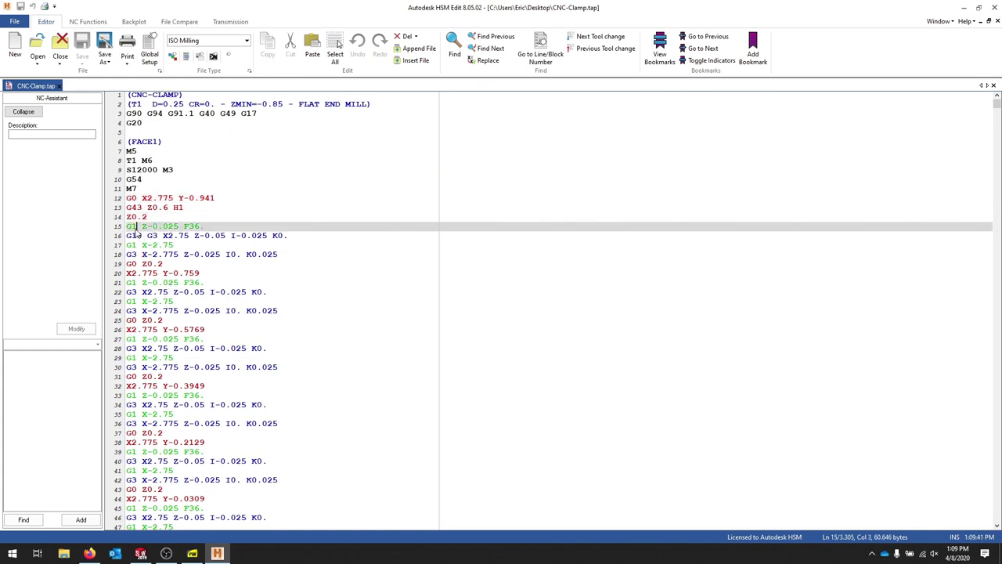